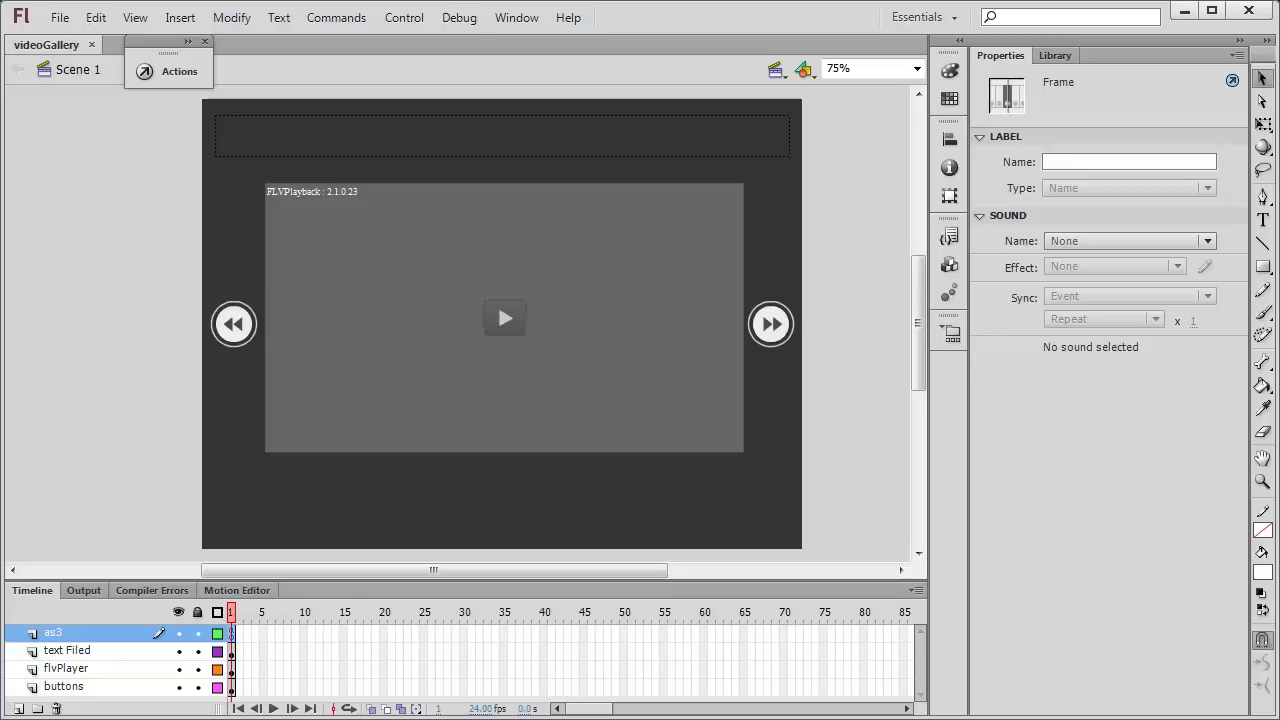
Show the videoGallery document's properties: an 800 x 600 stage at 24 fps
click(877, 480)
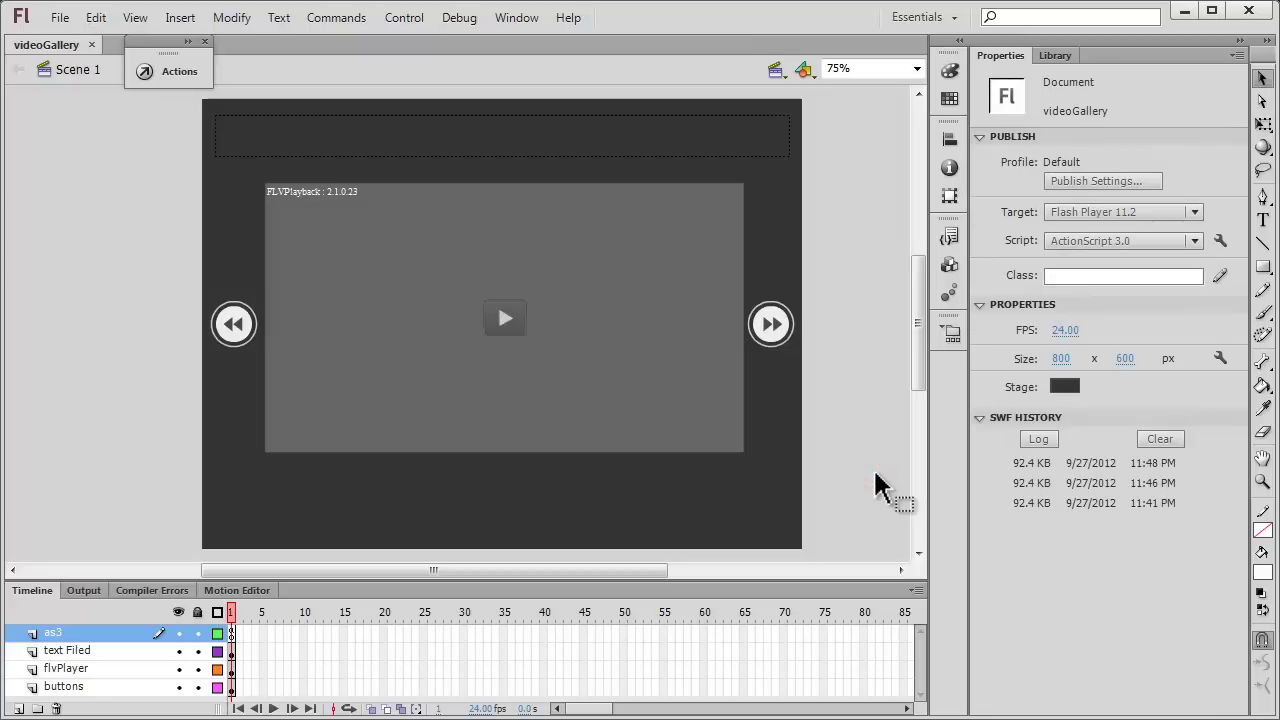
Test the movie, toggle the video's playback and sound, and advance to the second video
key(ctrl+Return)
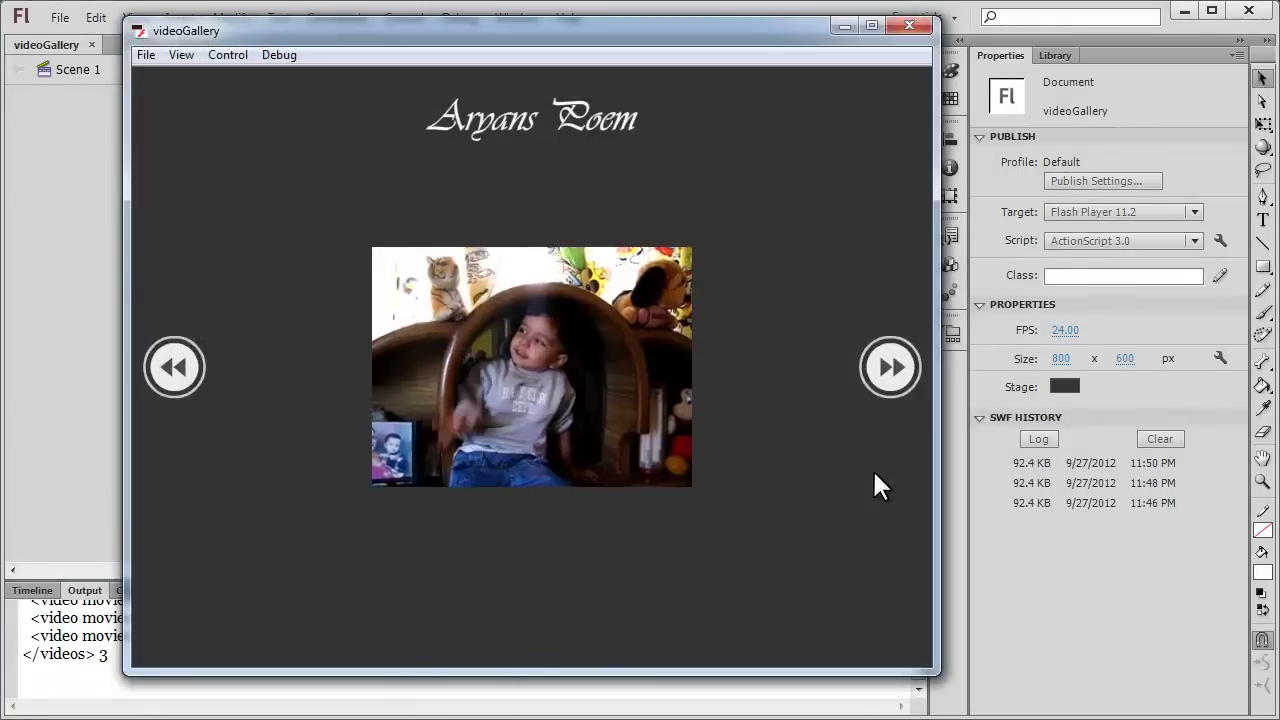
click(409, 461)
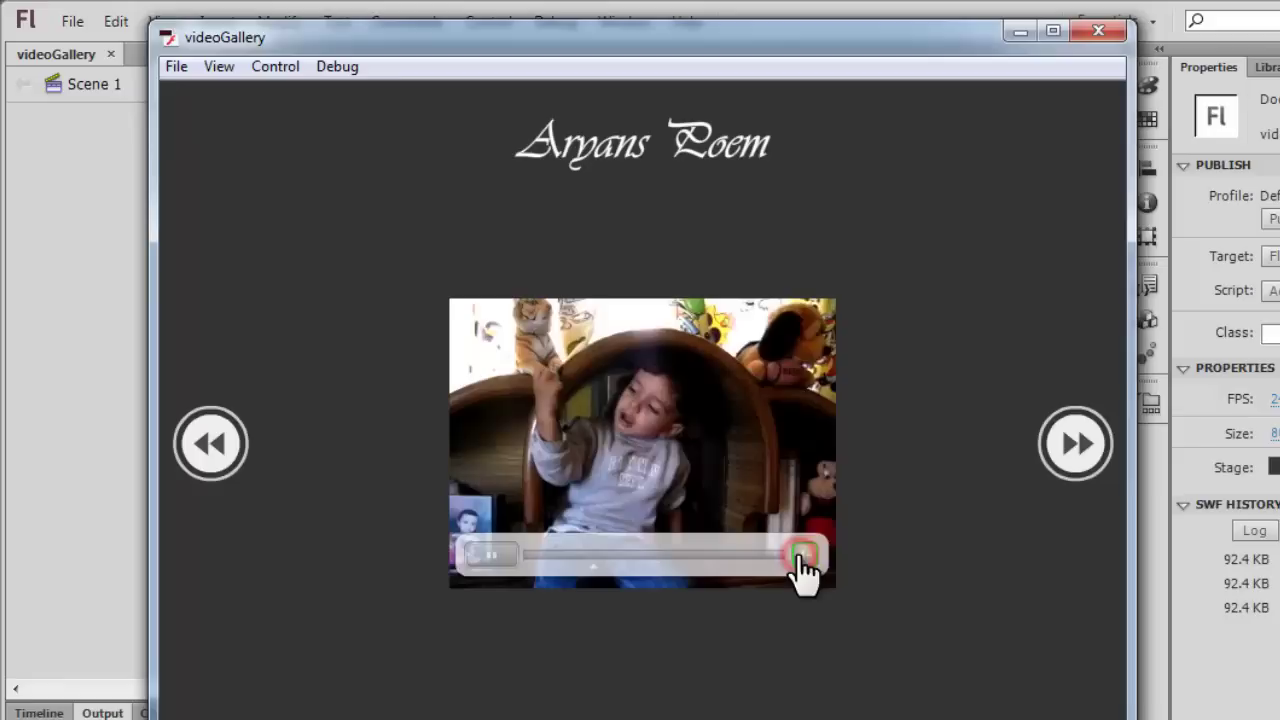
click(703, 485)
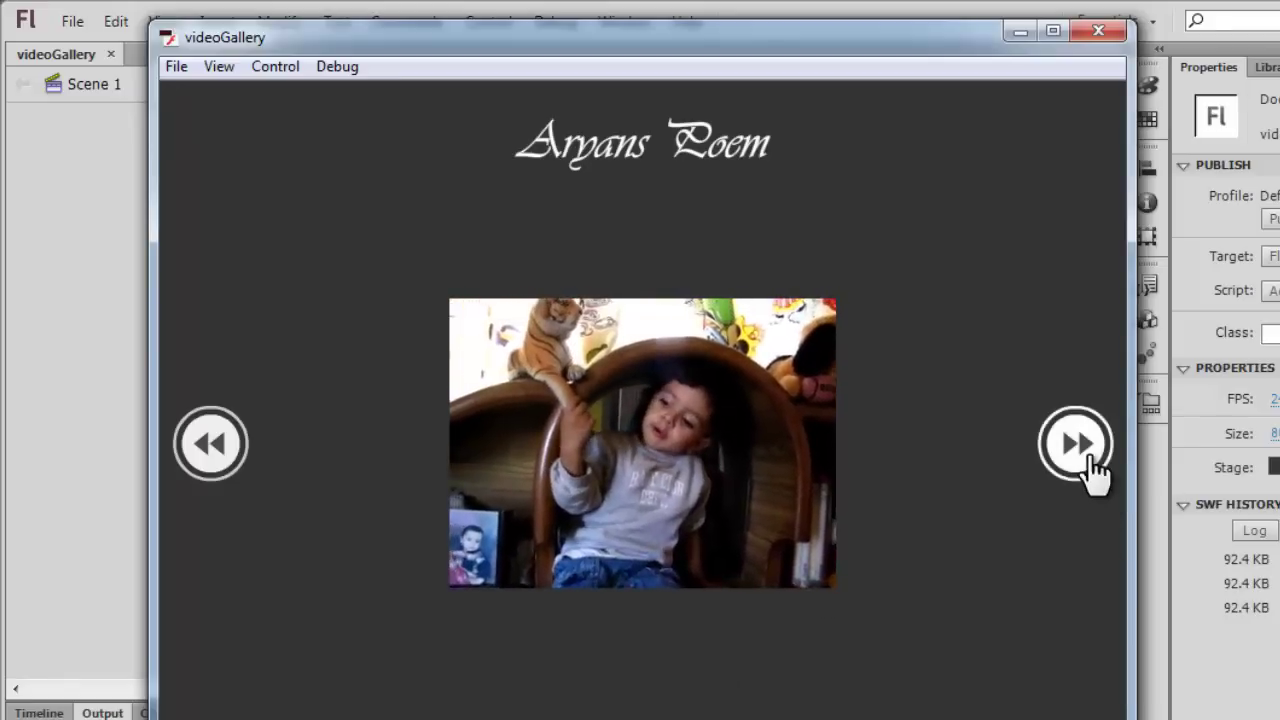
click(1088, 462)
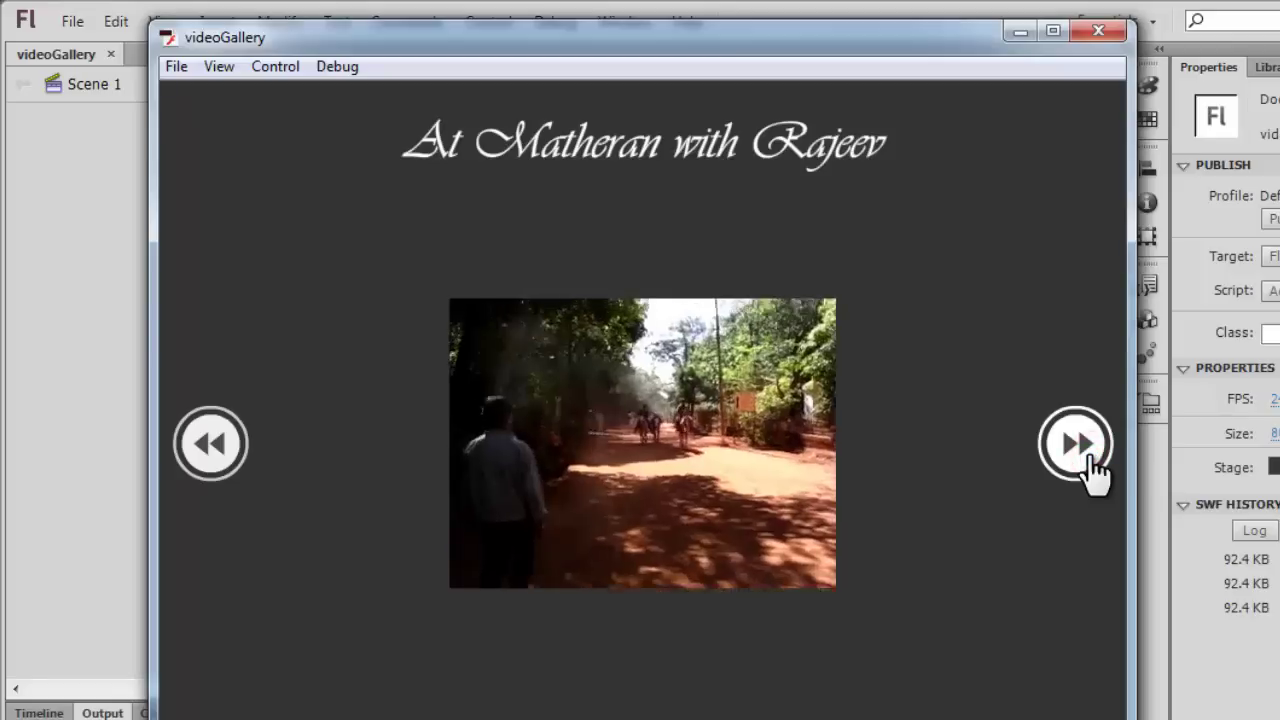
Advance through the Aryan teething and wildlife videos, wrapping around to Aryans Poem
mouse_move(684, 564)
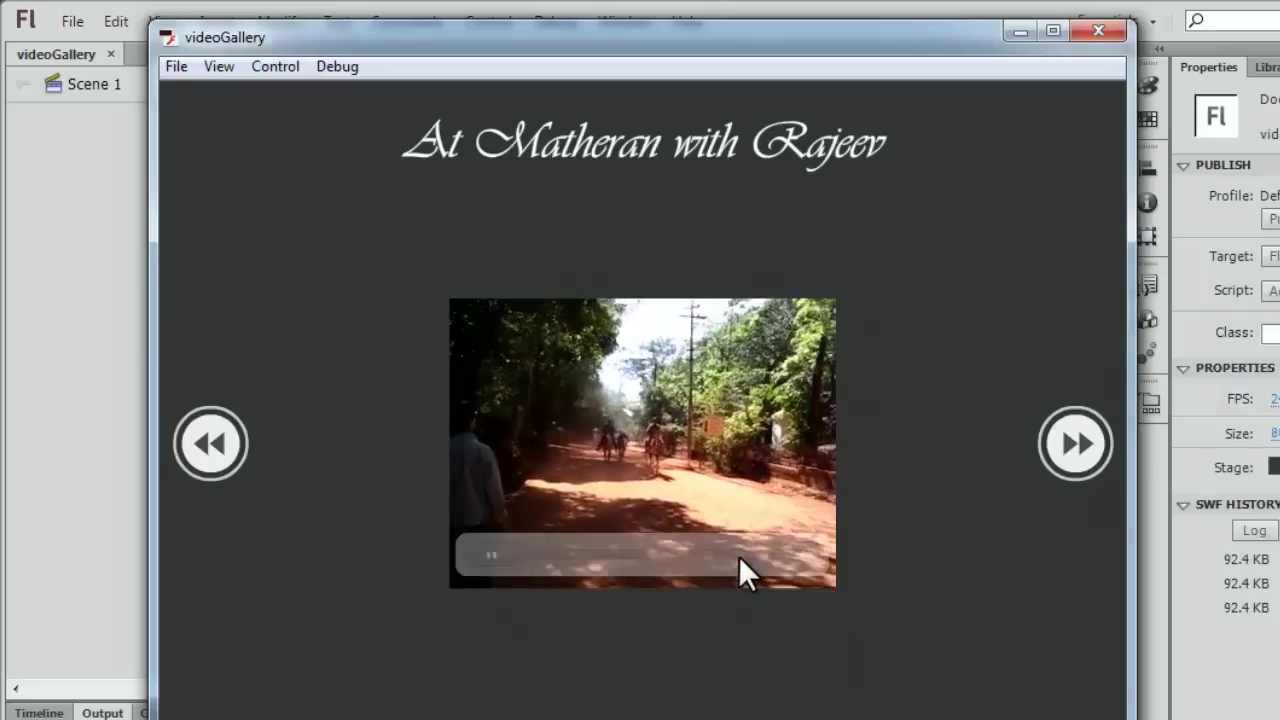
click(1078, 452)
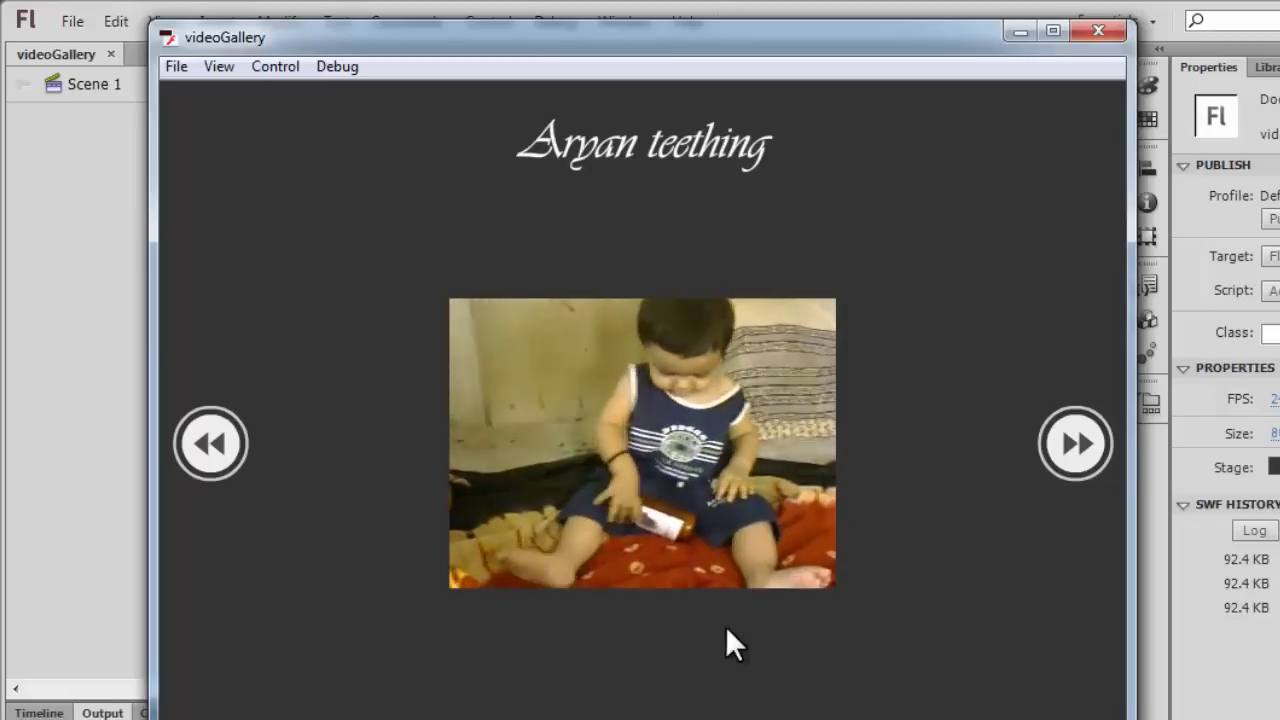
click(1062, 462)
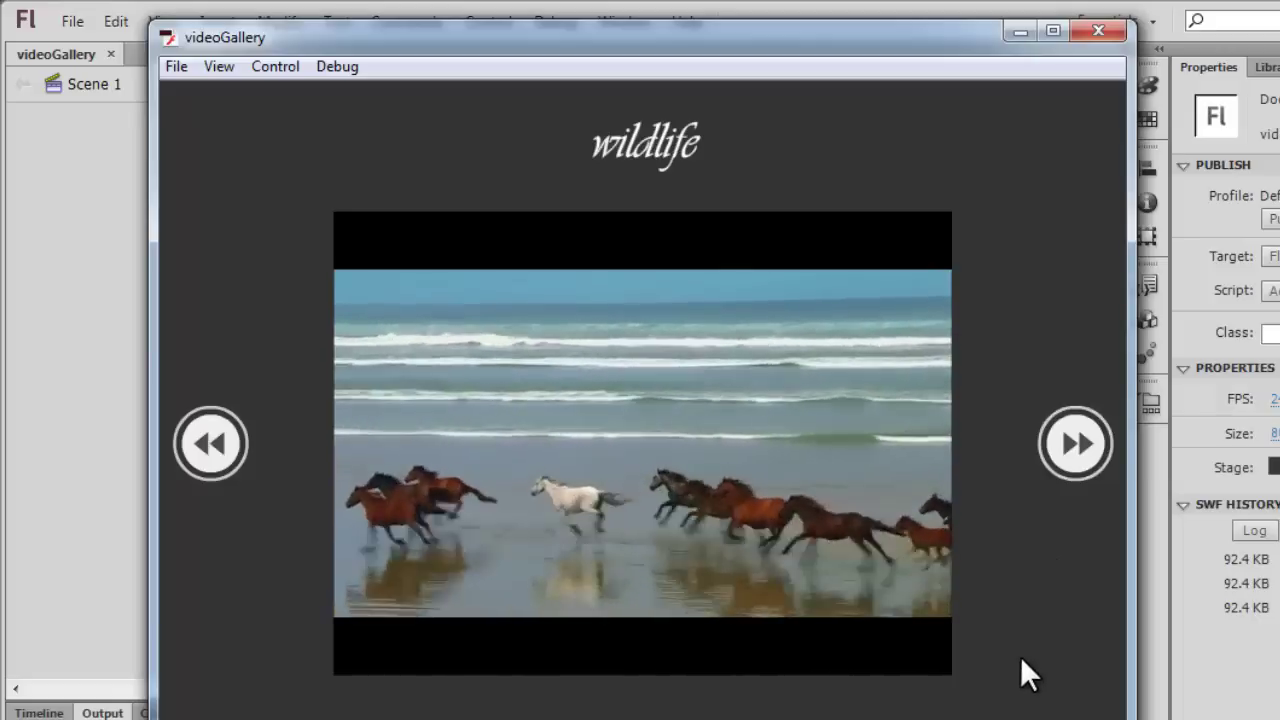
click(1080, 446)
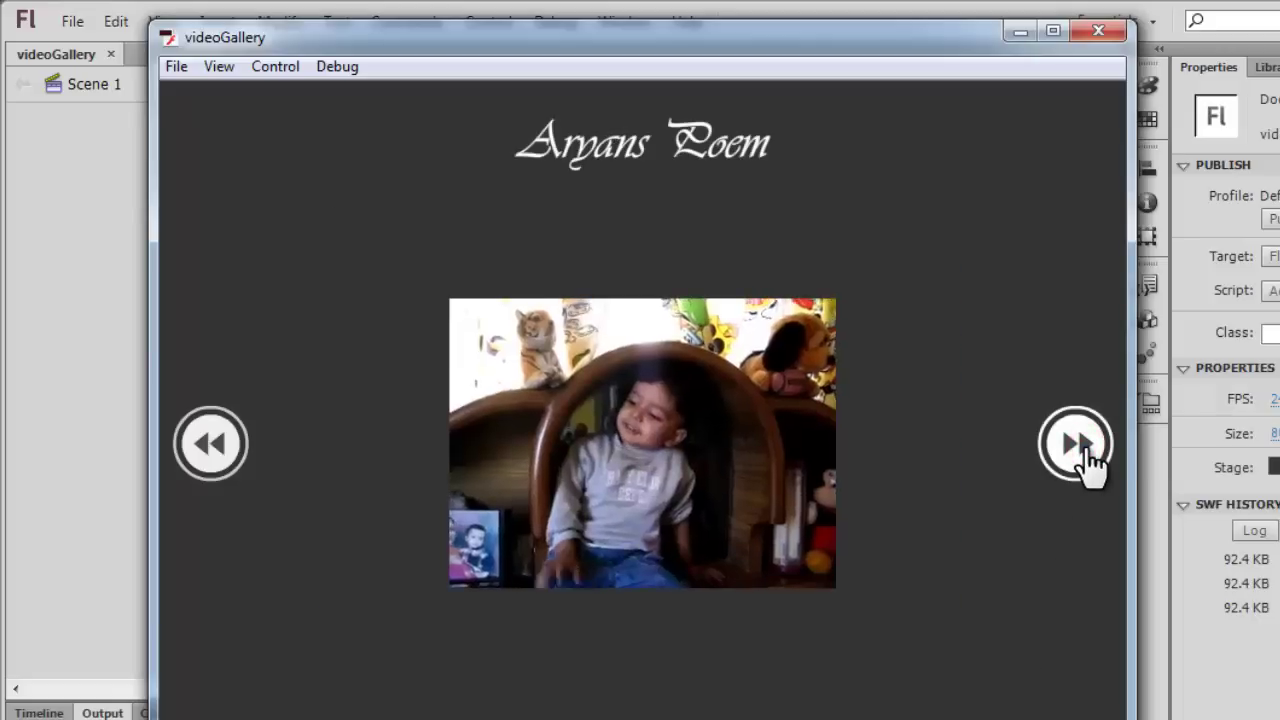
Step back through wildlife, teething and At Matheran to Aryans Poem, then close the preview
click(210, 448)
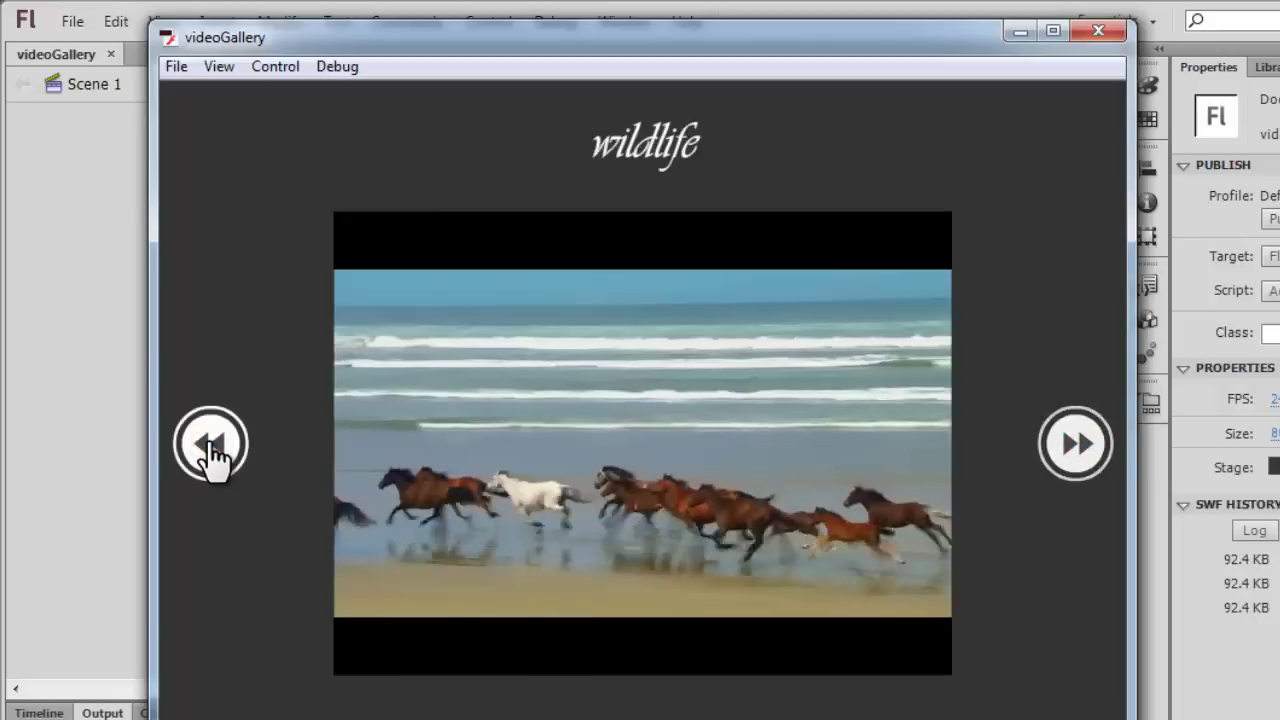
click(210, 448)
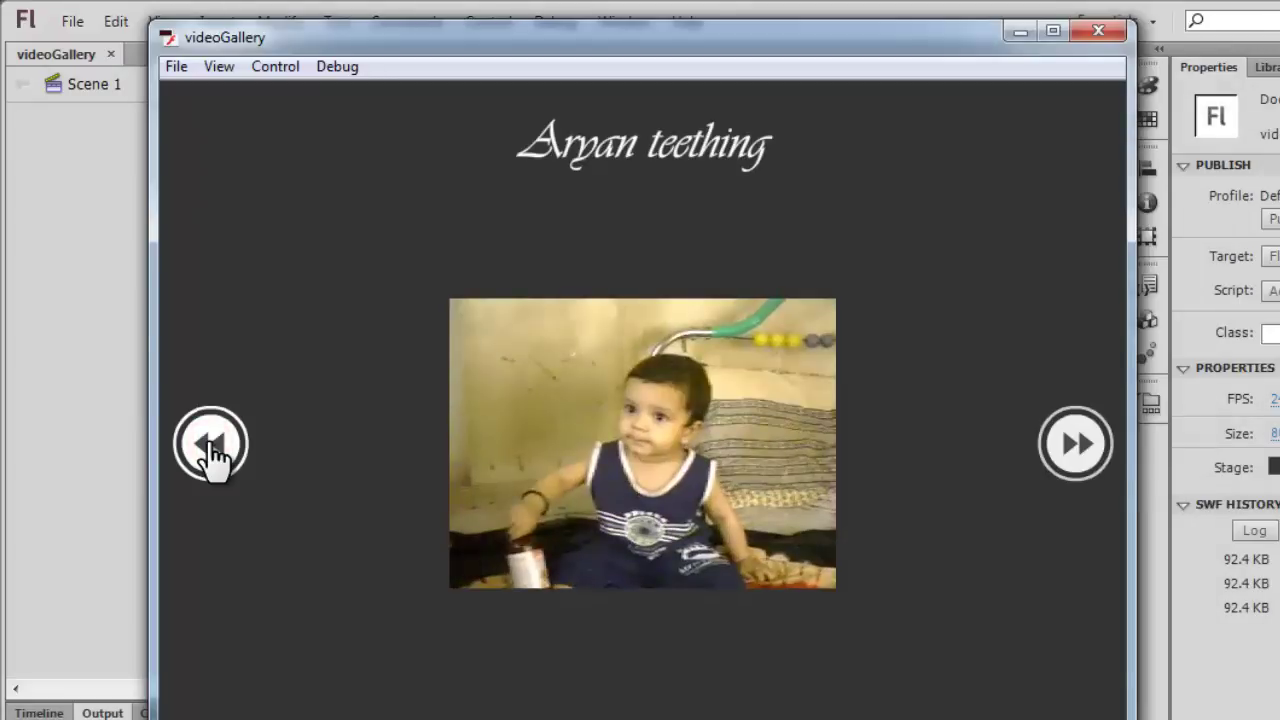
click(210, 448)
click(210, 448)
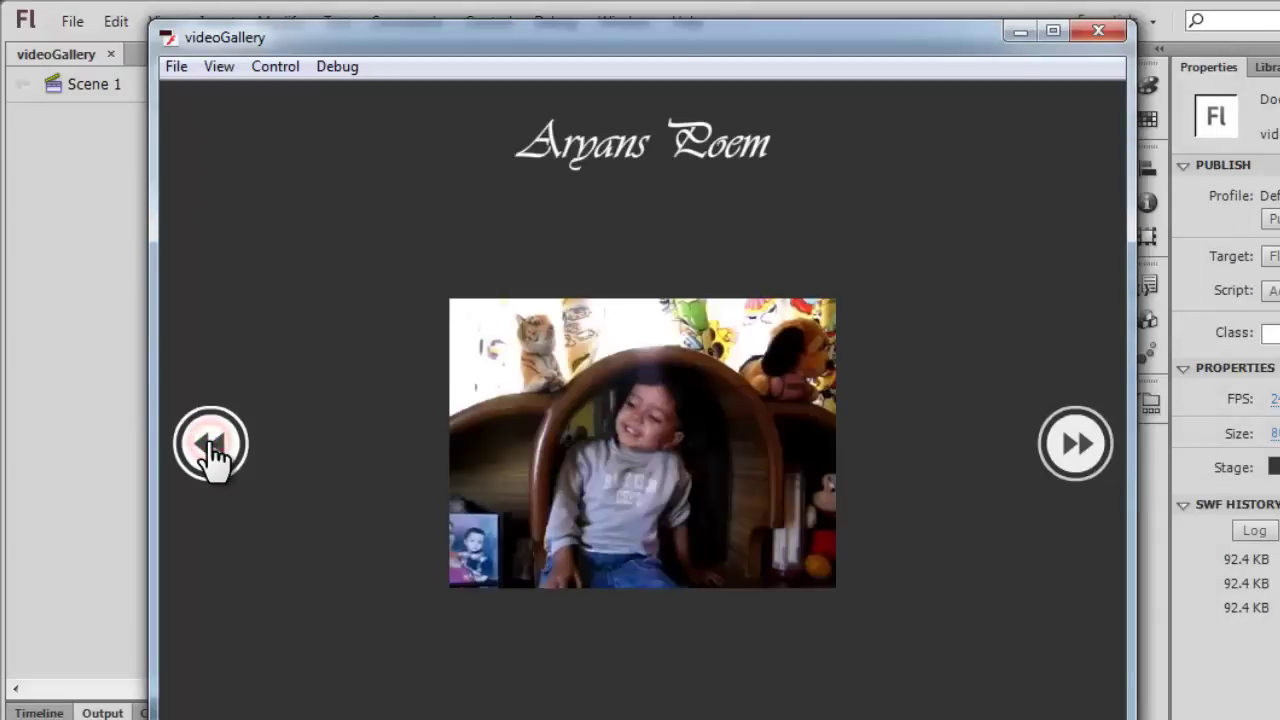
click(1117, 30)
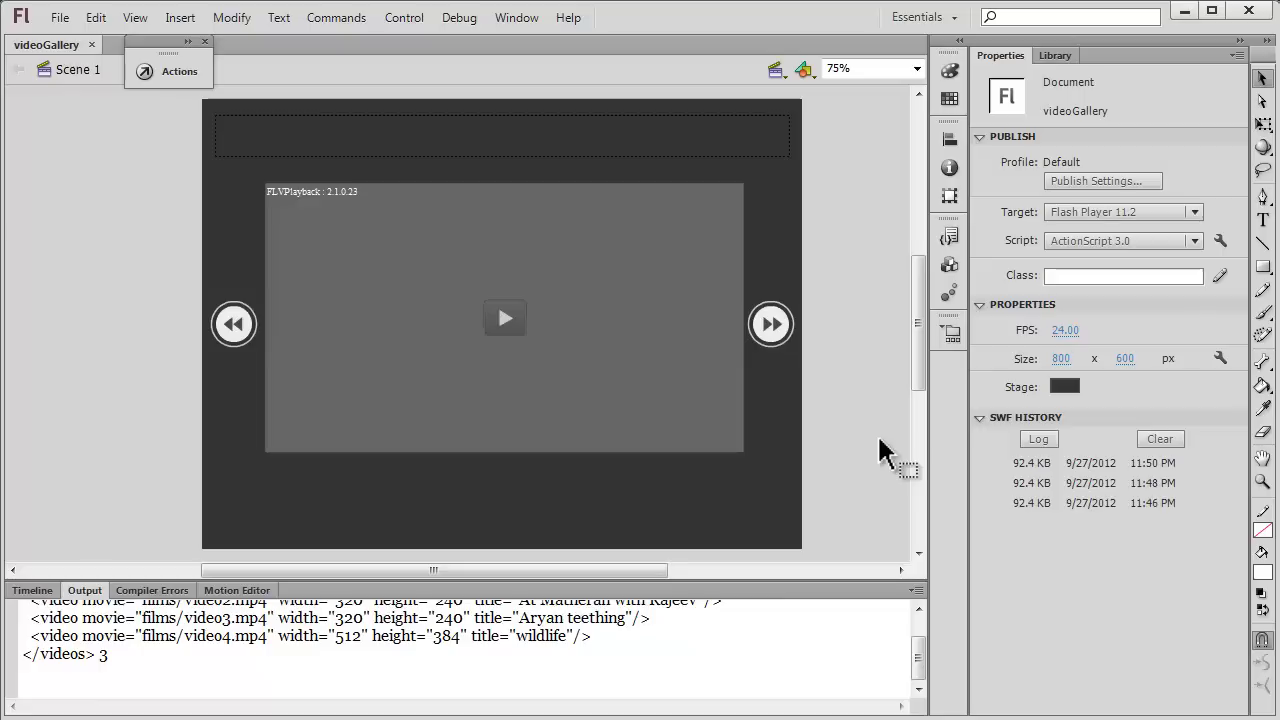
Switch from the Output panel to the Timeline with the as3, text Filed, flvPlayer and buttons layers
click(36, 591)
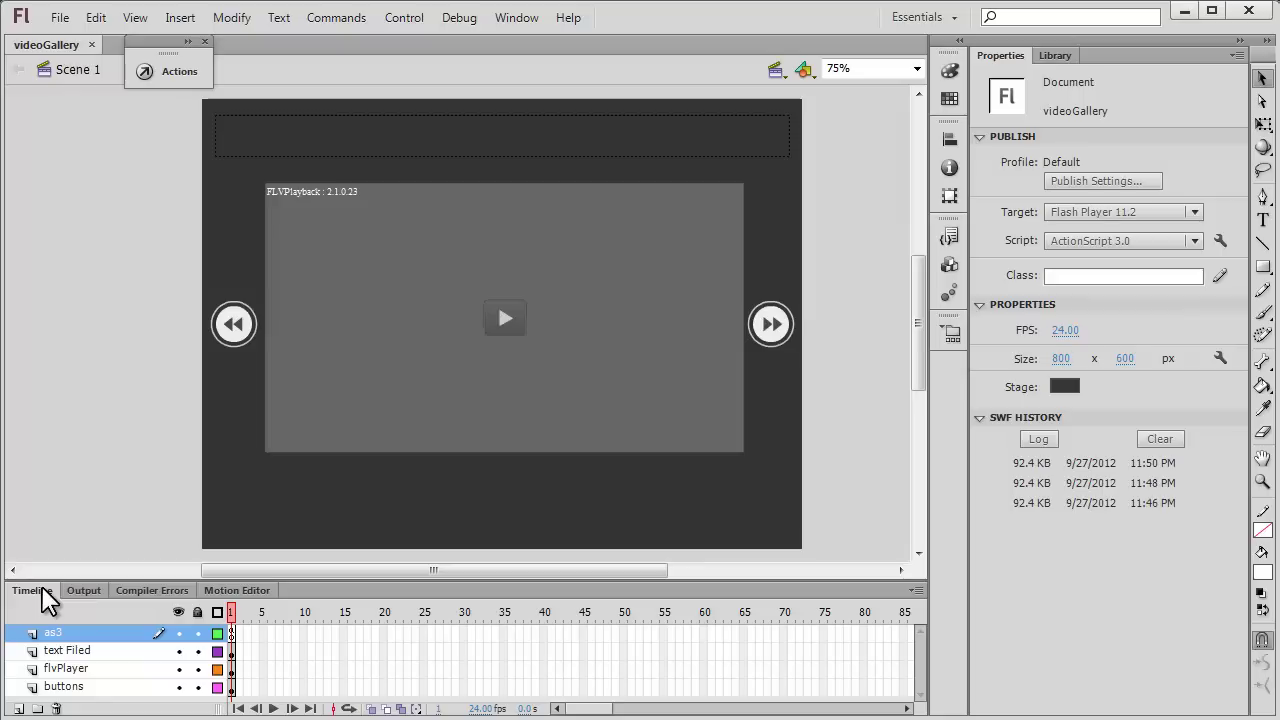
Select the 640 x 360 flvPlayer FLVPlayback instance to view its component parameters
click(239, 468)
click(360, 428)
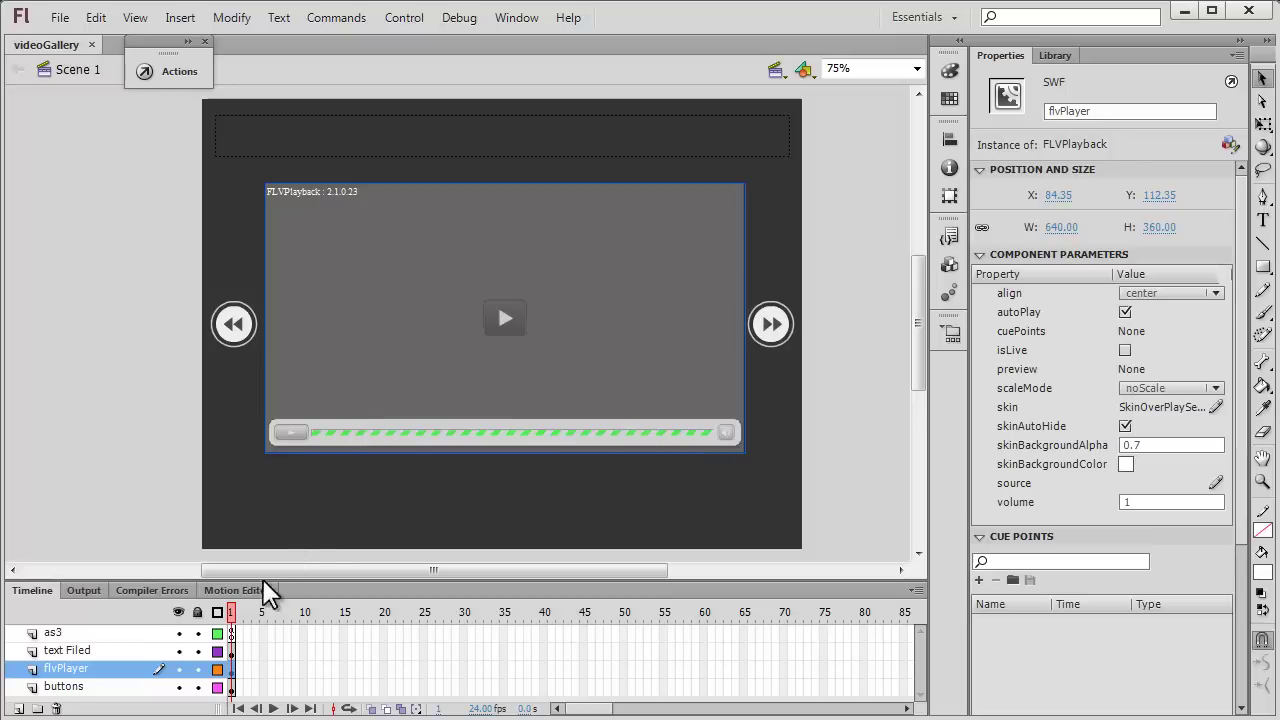
click(80, 652)
click(523, 148)
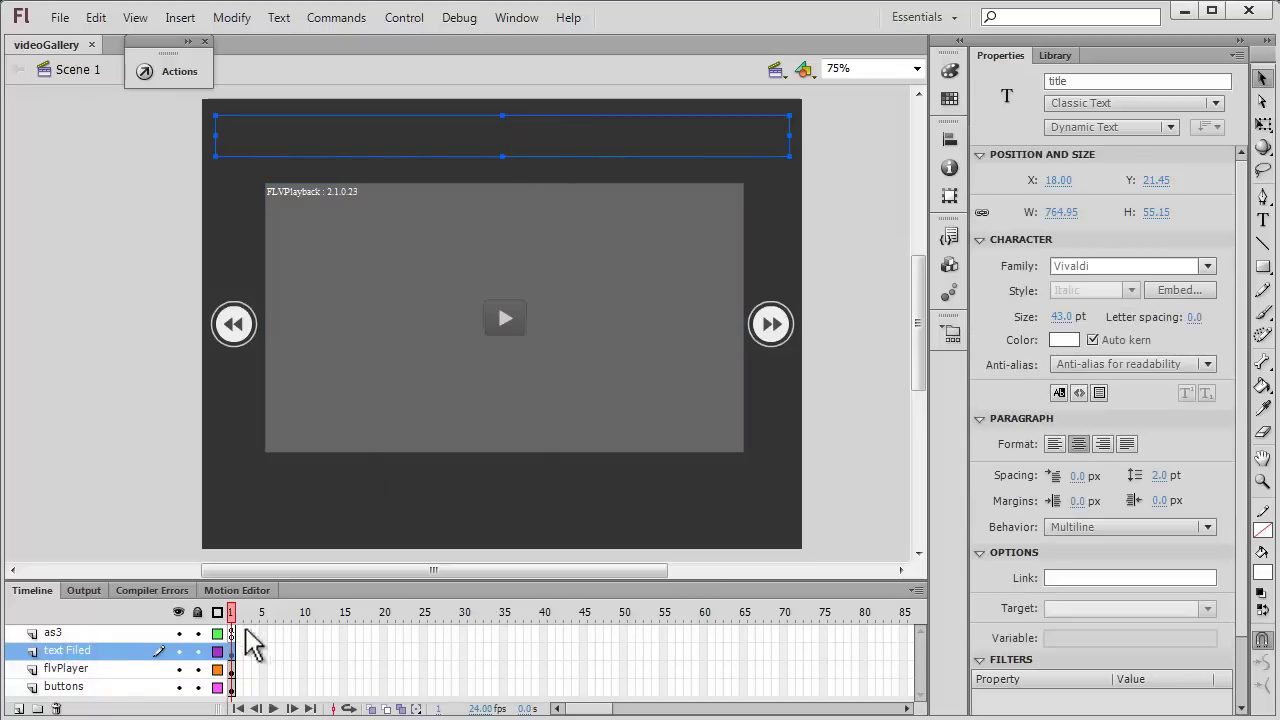
click(102, 668)
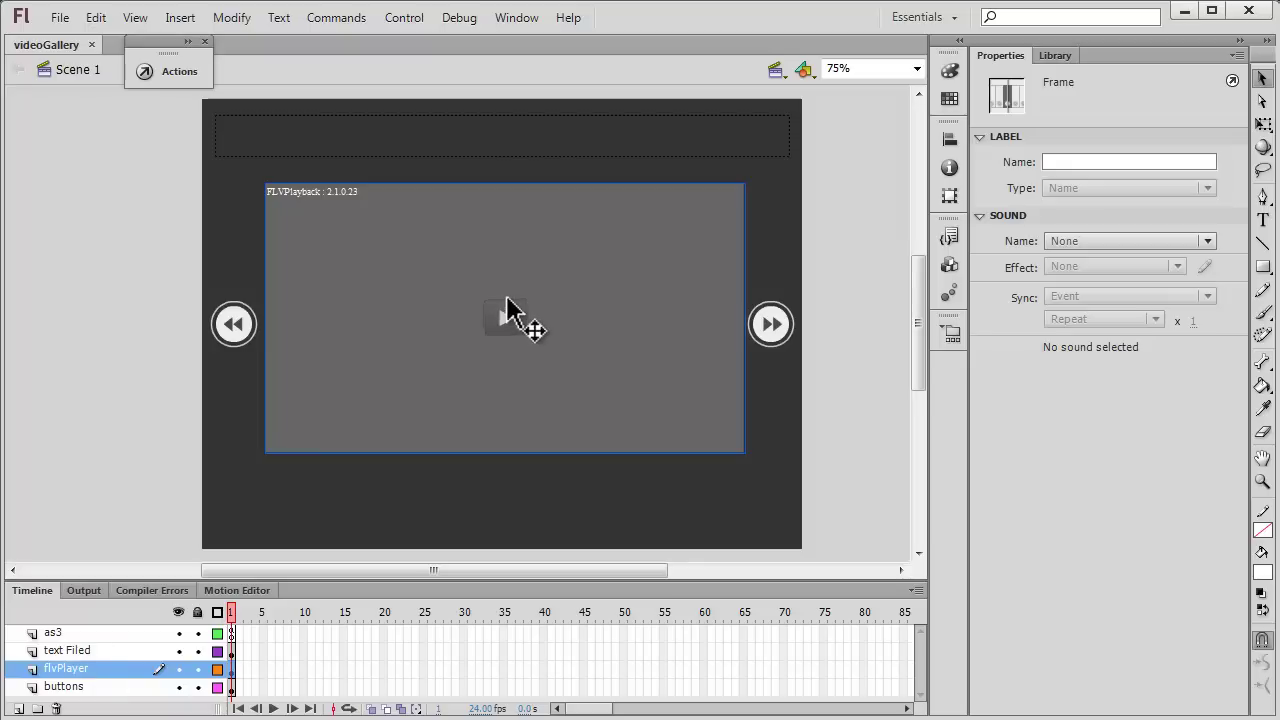
click(105, 686)
click(234, 322)
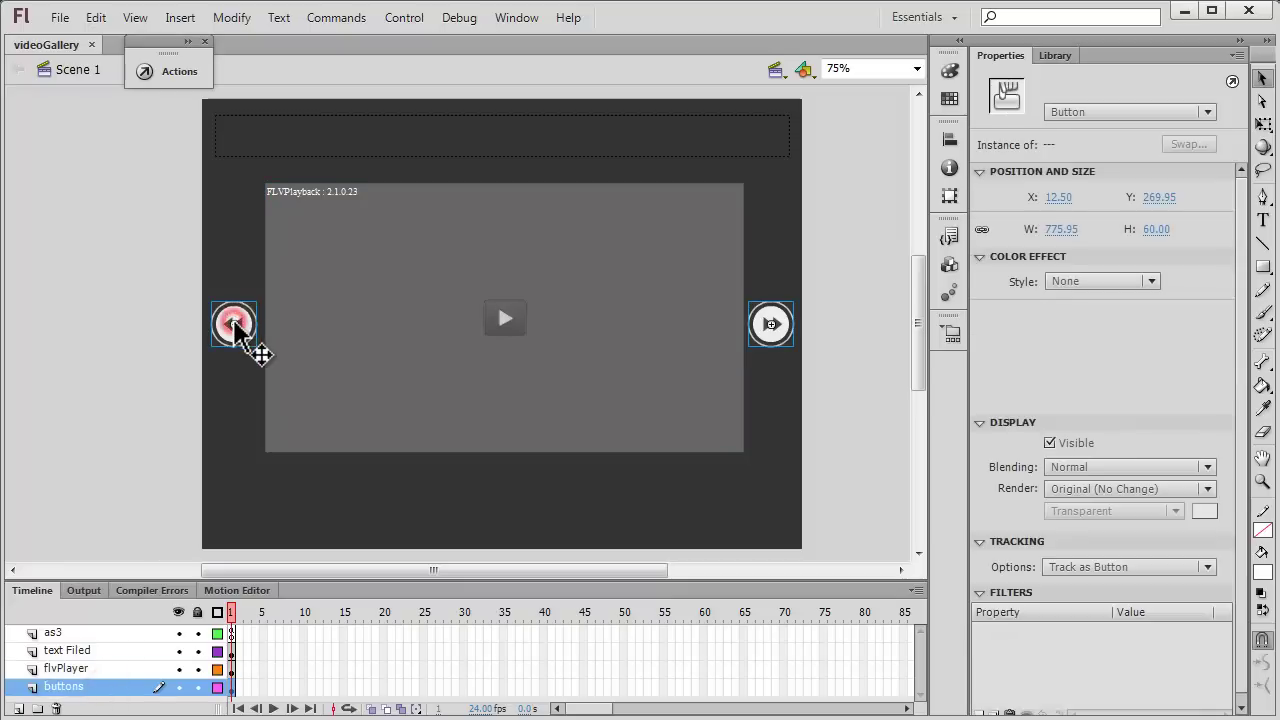
click(232, 358)
click(237, 335)
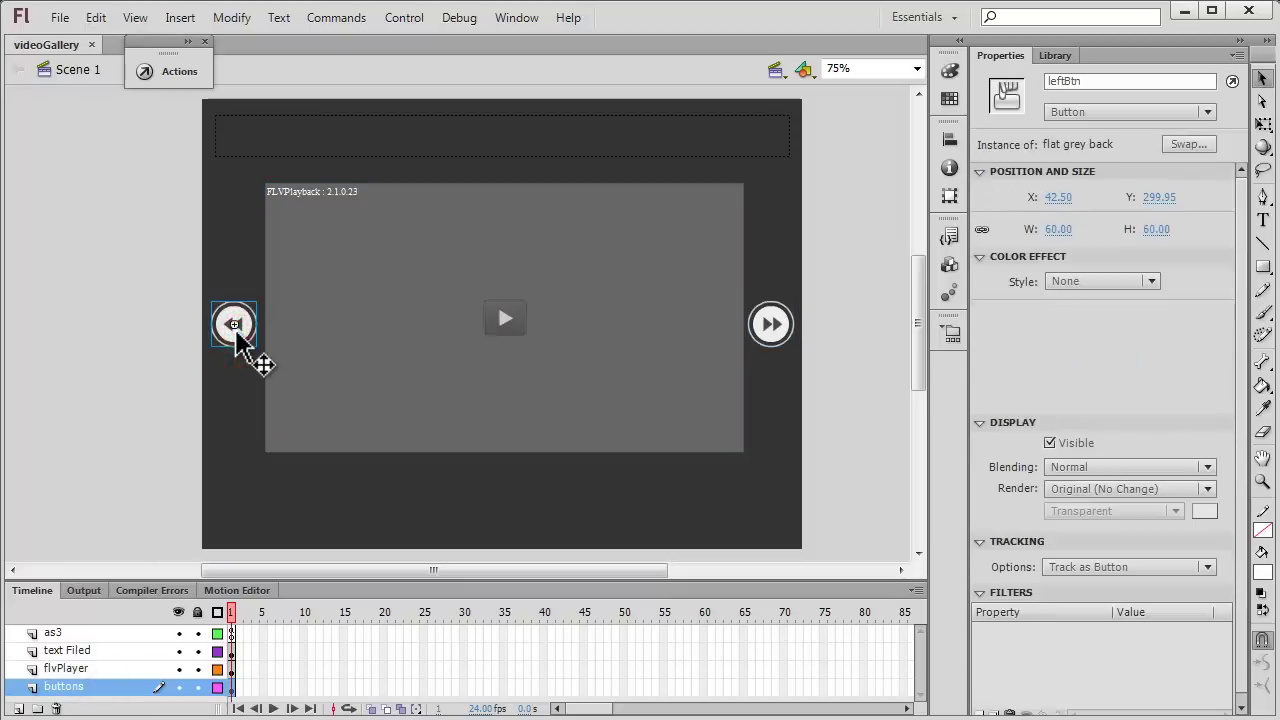
click(770, 324)
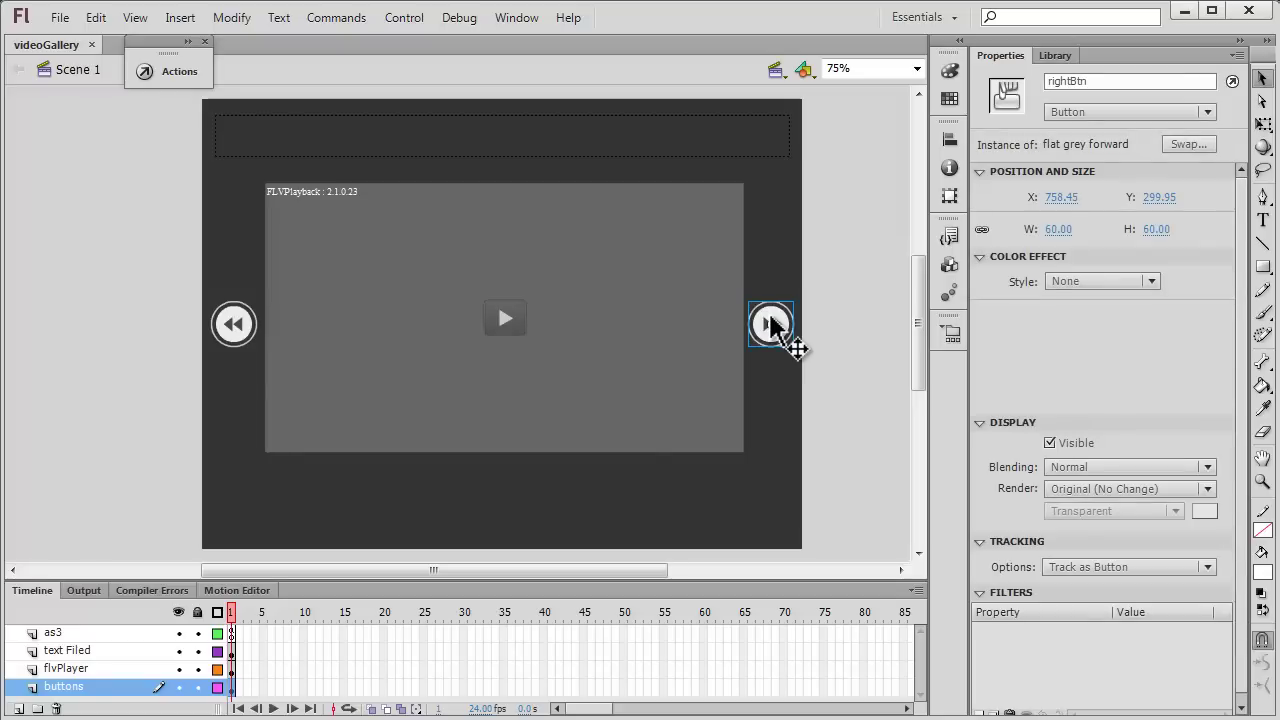
click(552, 389)
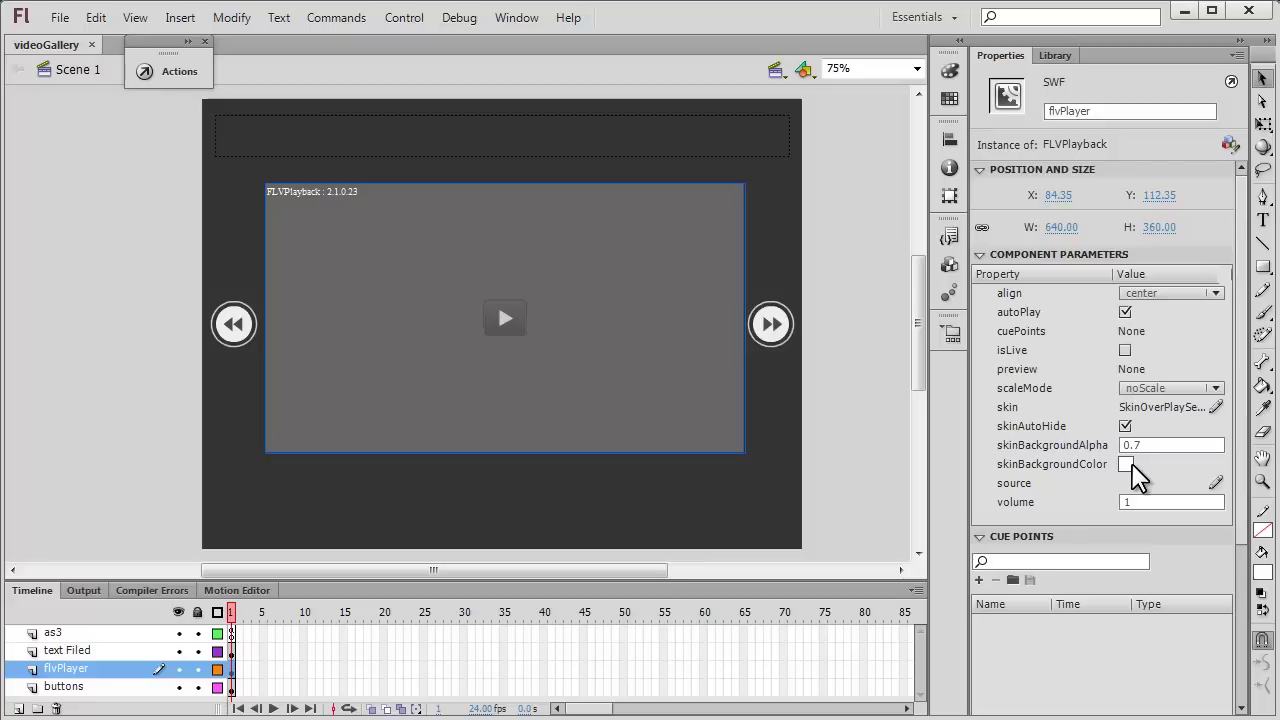
click(190, 74)
click(318, 451)
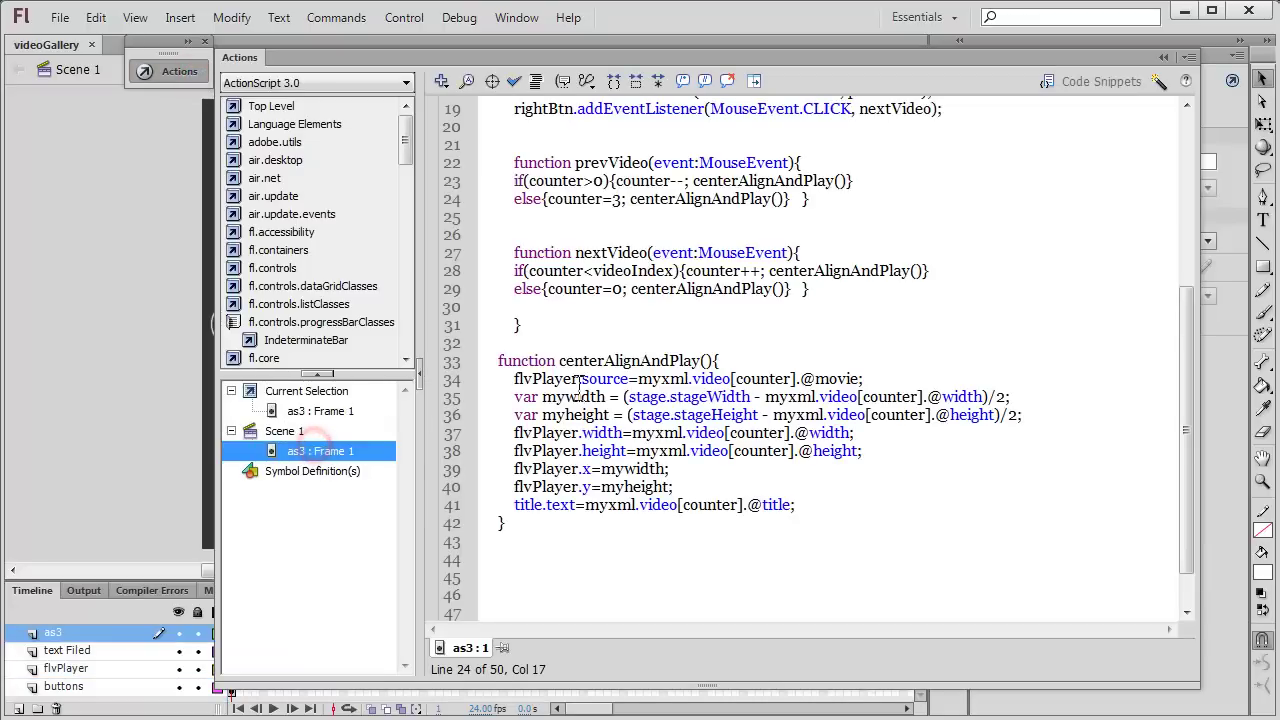
click(611, 396)
scroll(611, 398, up, 6)
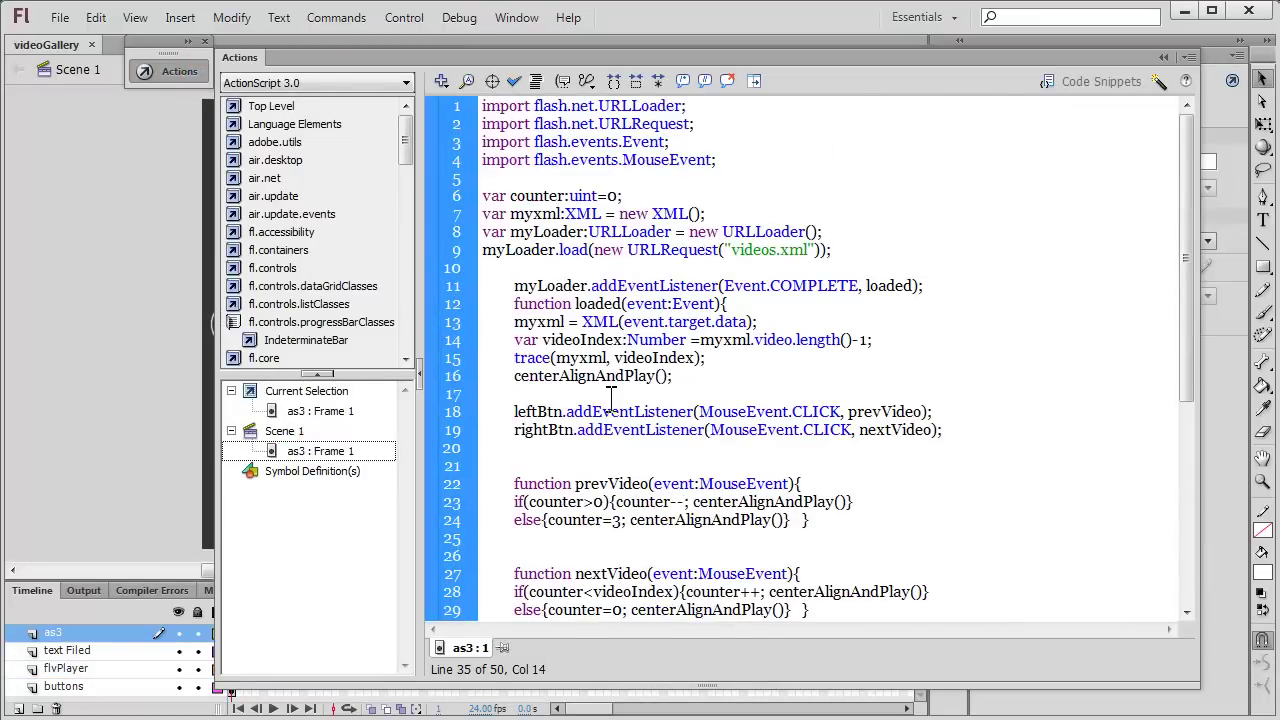
scroll(611, 396, down, 7)
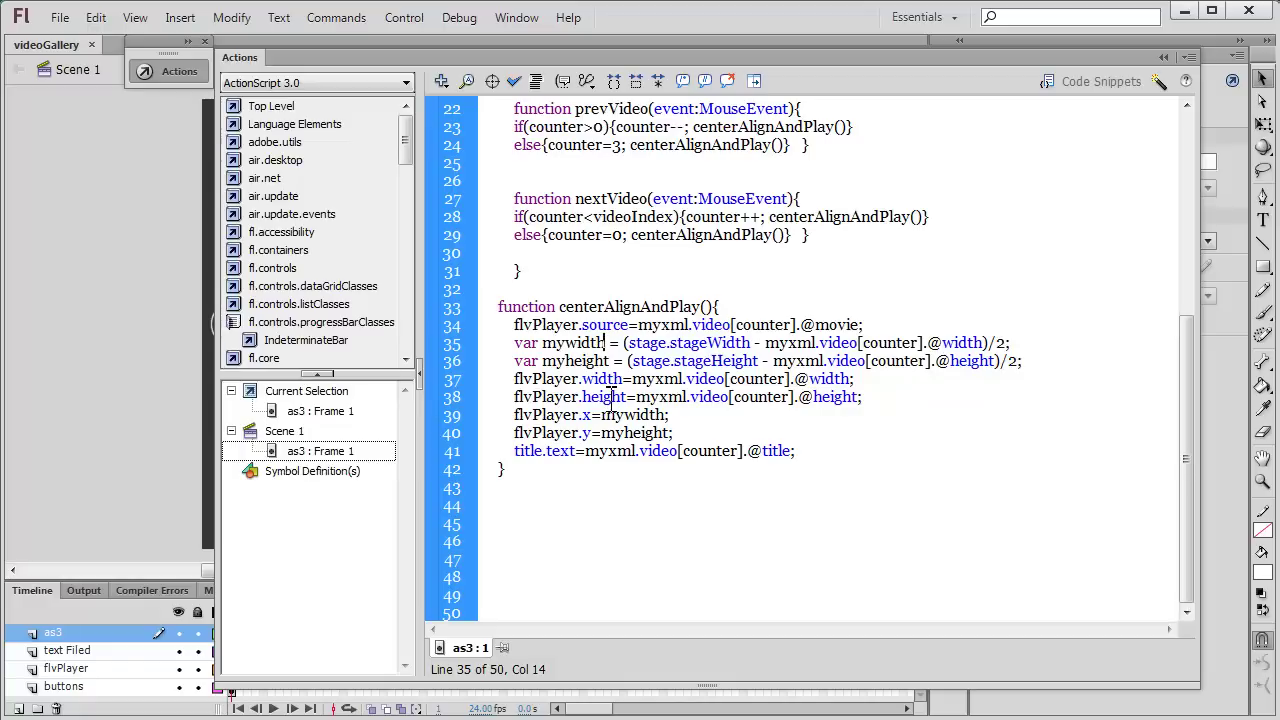
scroll(611, 396, up, 3)
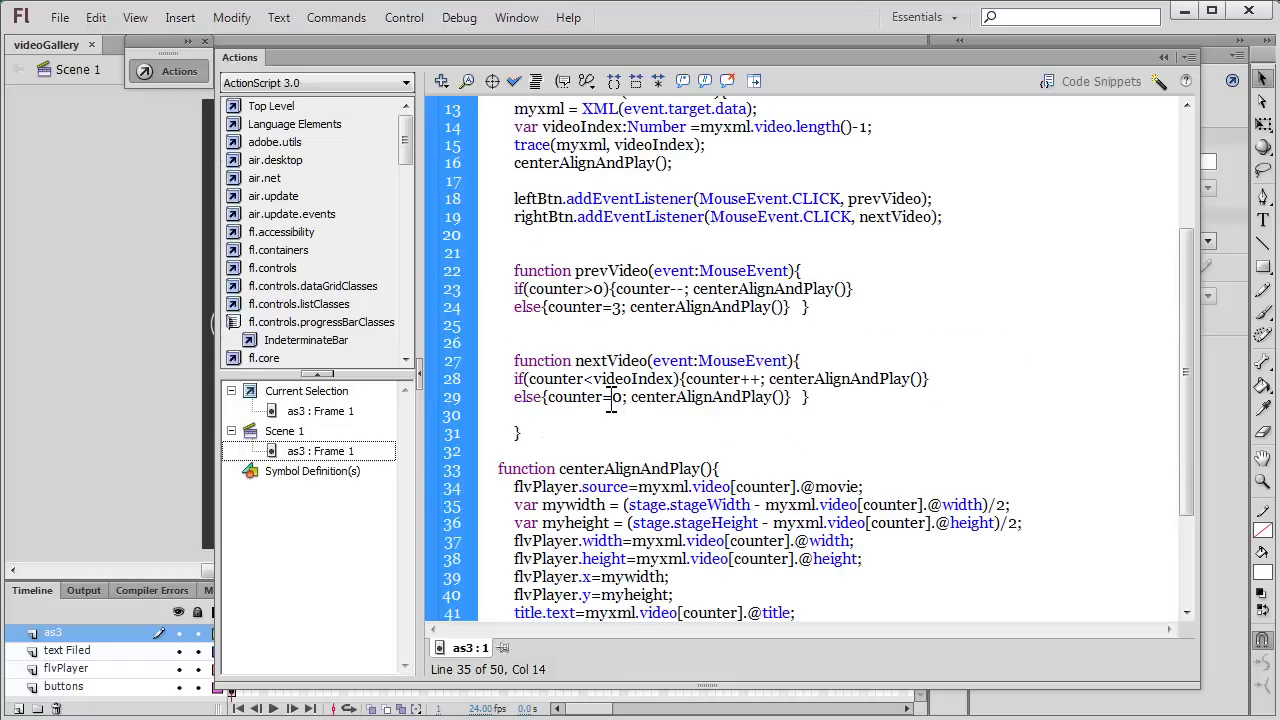
scroll(611, 396, down, 3)
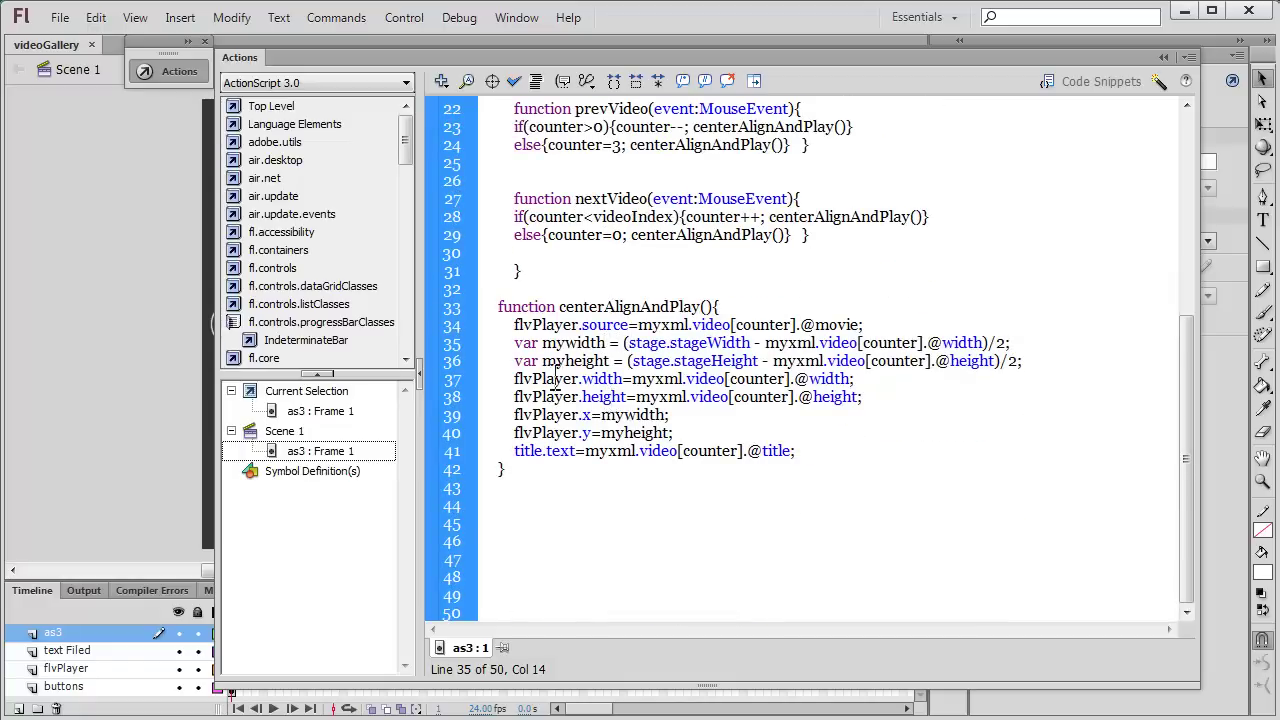
drag(498, 307, 728, 301)
click(638, 306)
Hide the Actions panel and inspect the VideoGallery folder's FLA, SWF, XML and skin files
click(1163, 57)
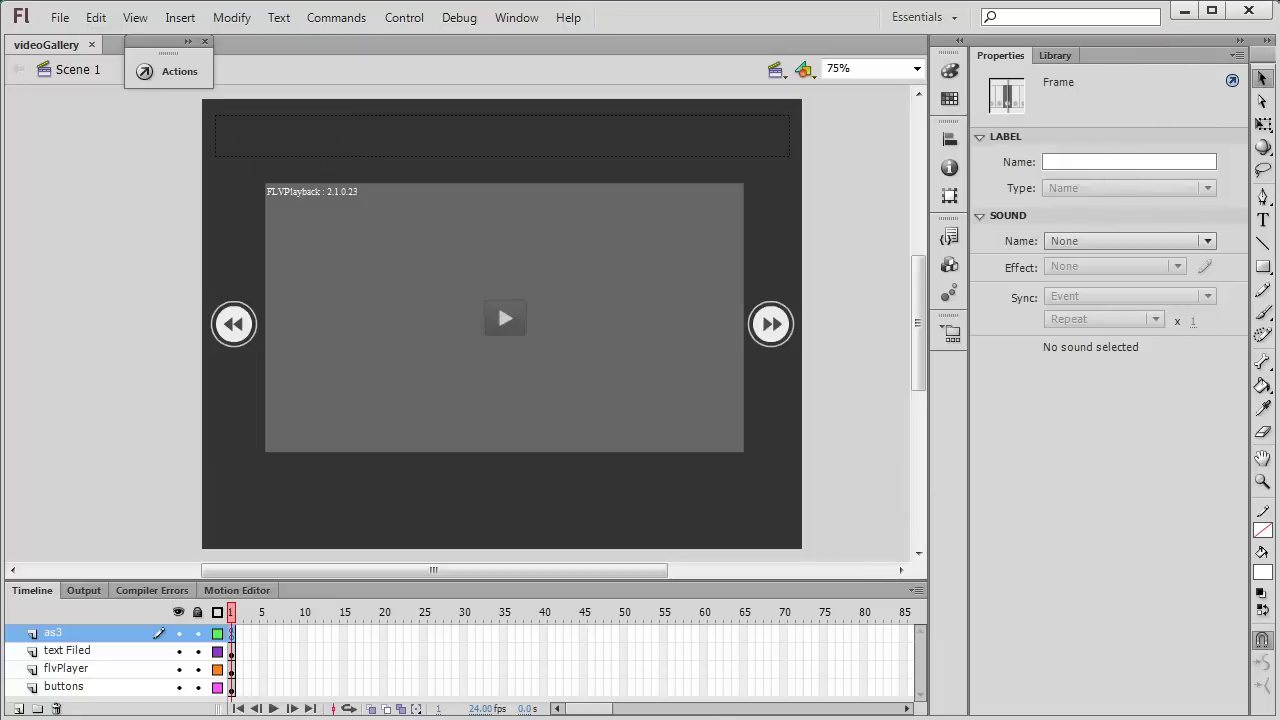
key(alt+Tab)
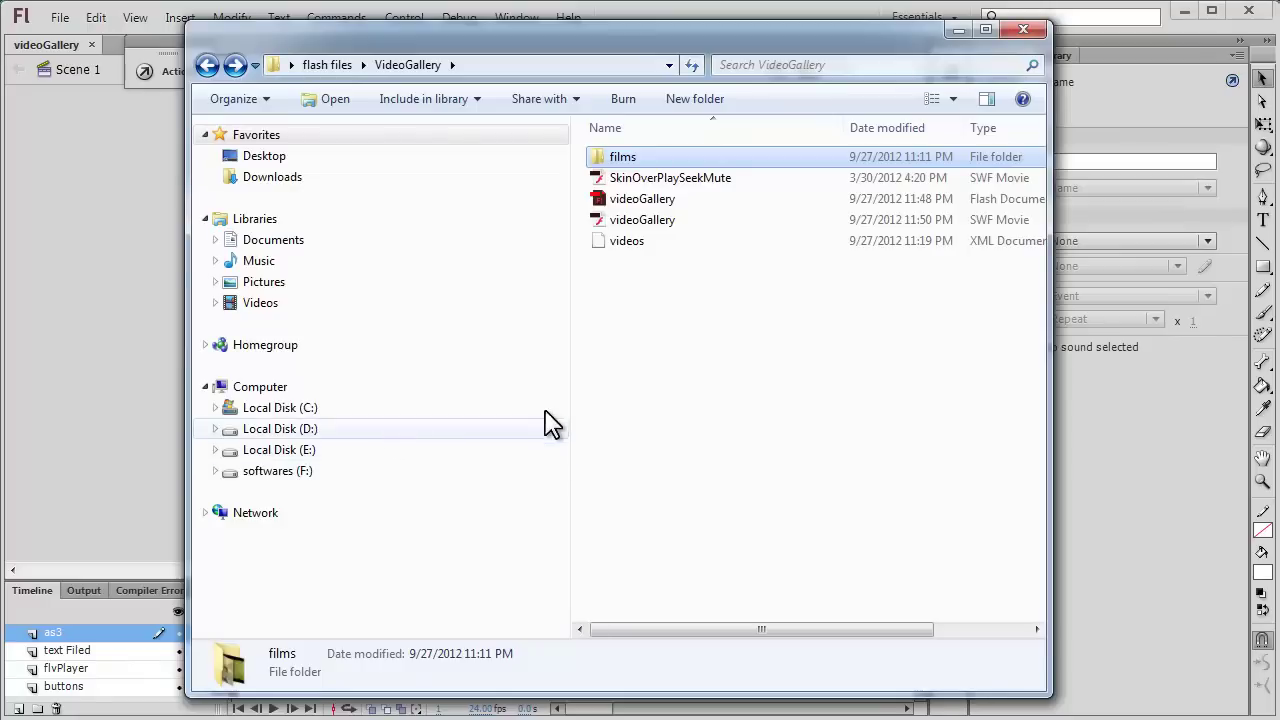
click(643, 205)
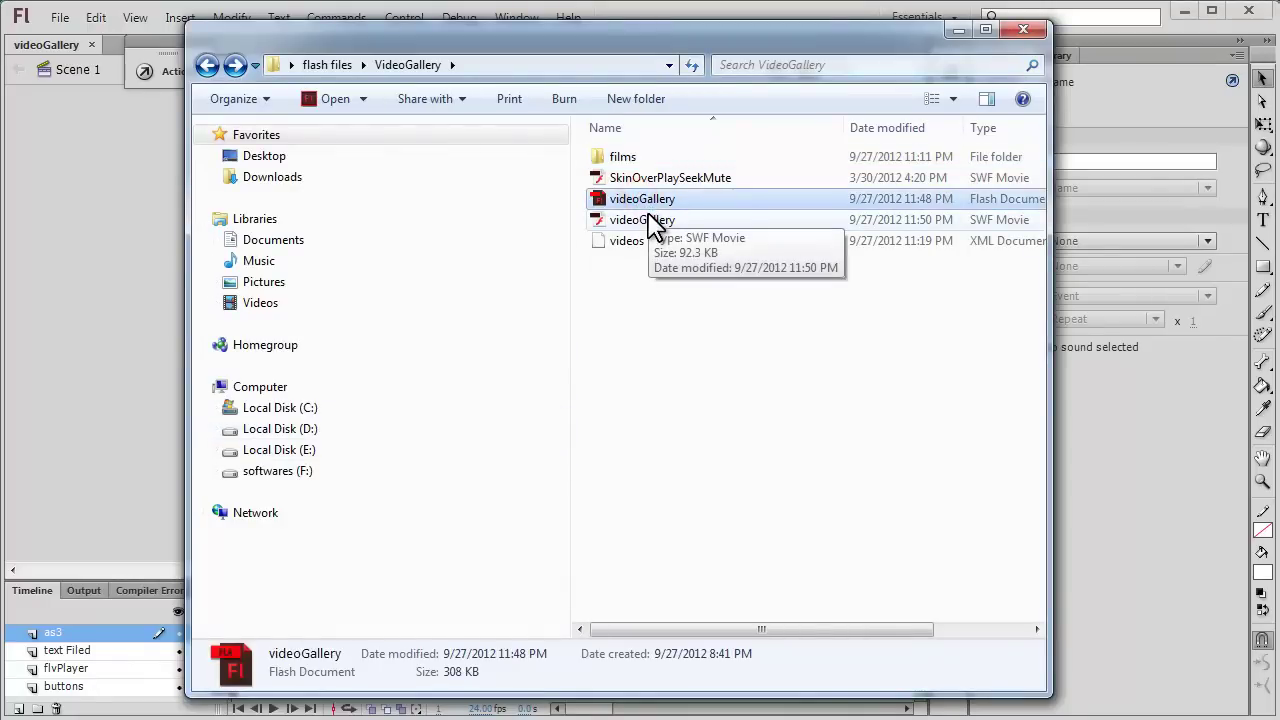
click(649, 222)
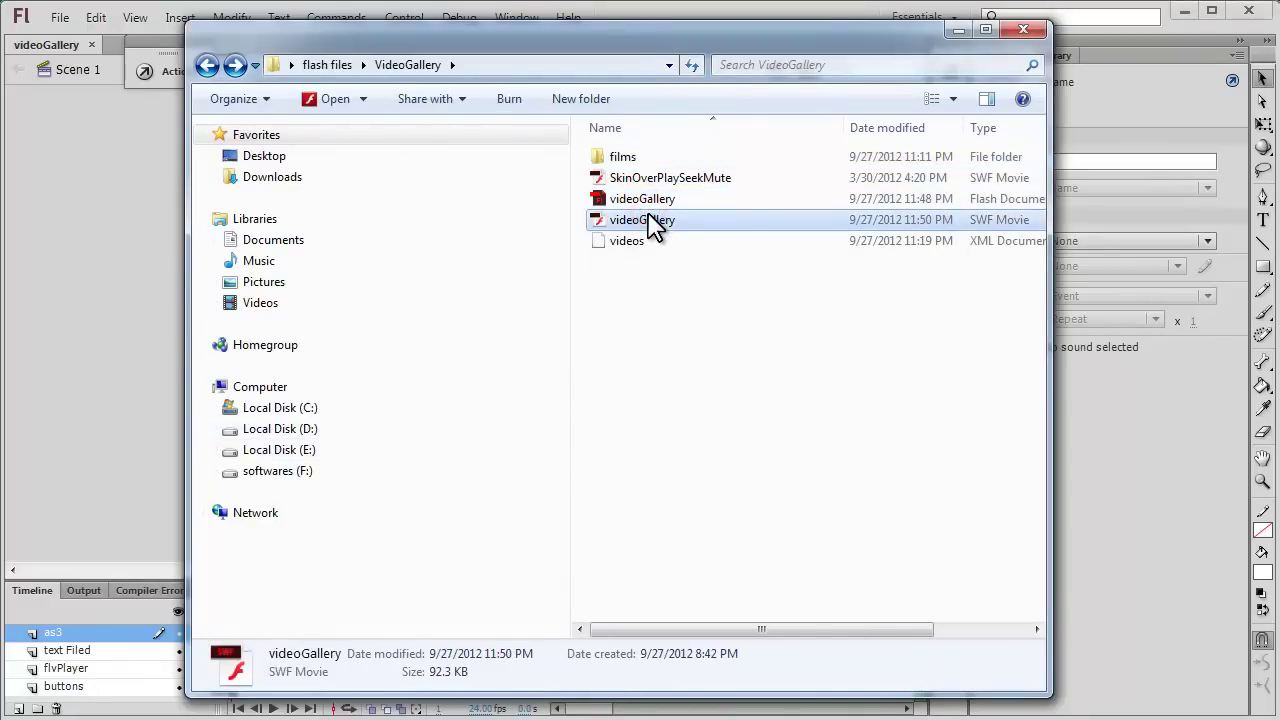
click(644, 249)
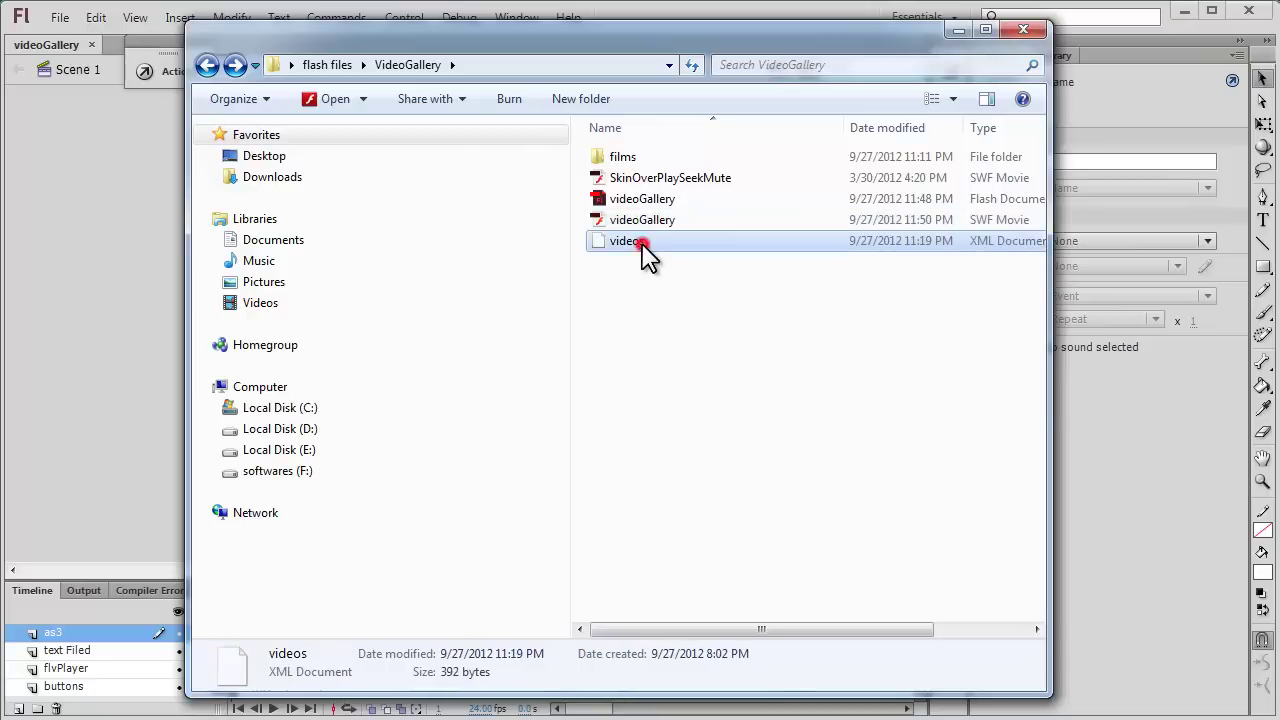
click(665, 176)
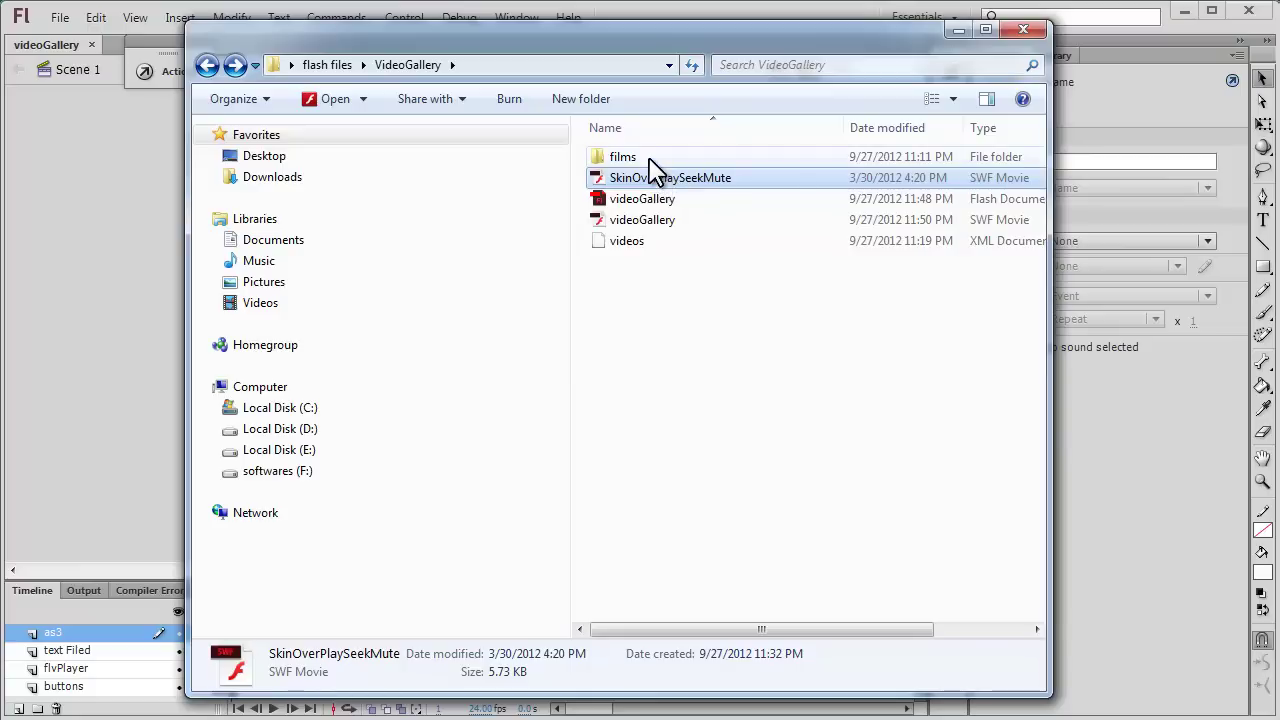
Browse the films folder, then return to VideoGallery and select videos.xml
double_click(649, 157)
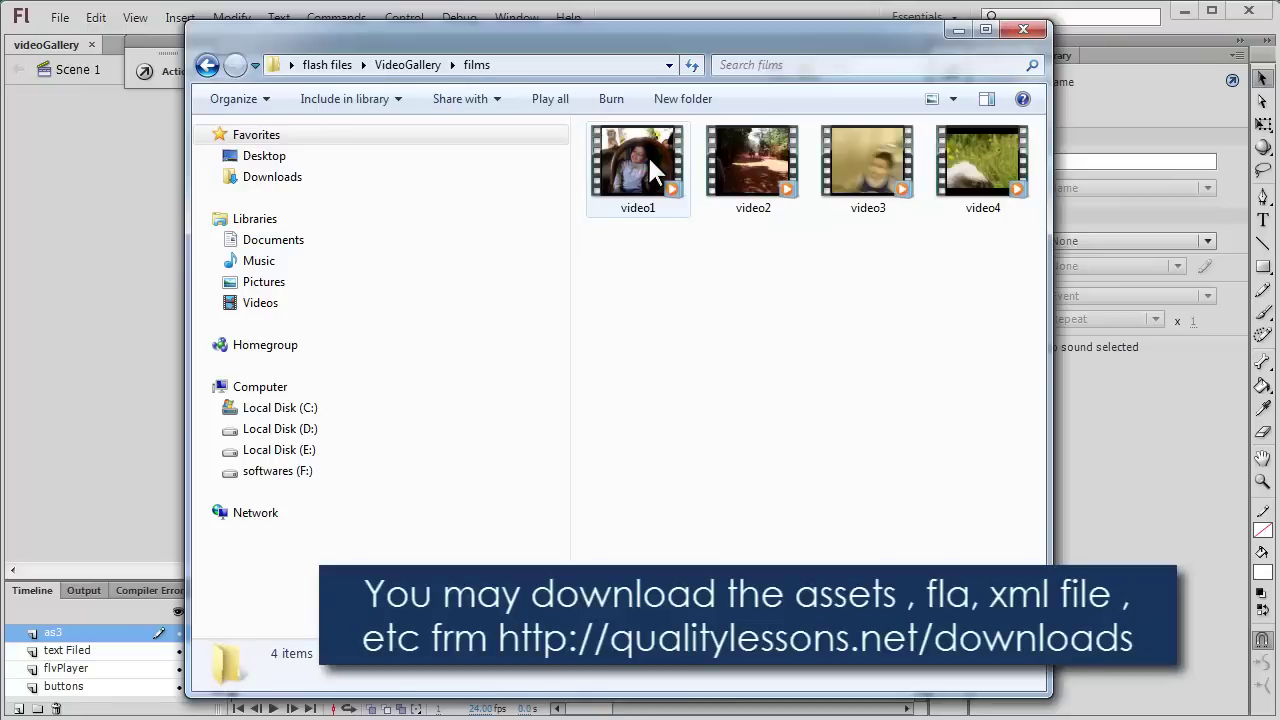
click(207, 65)
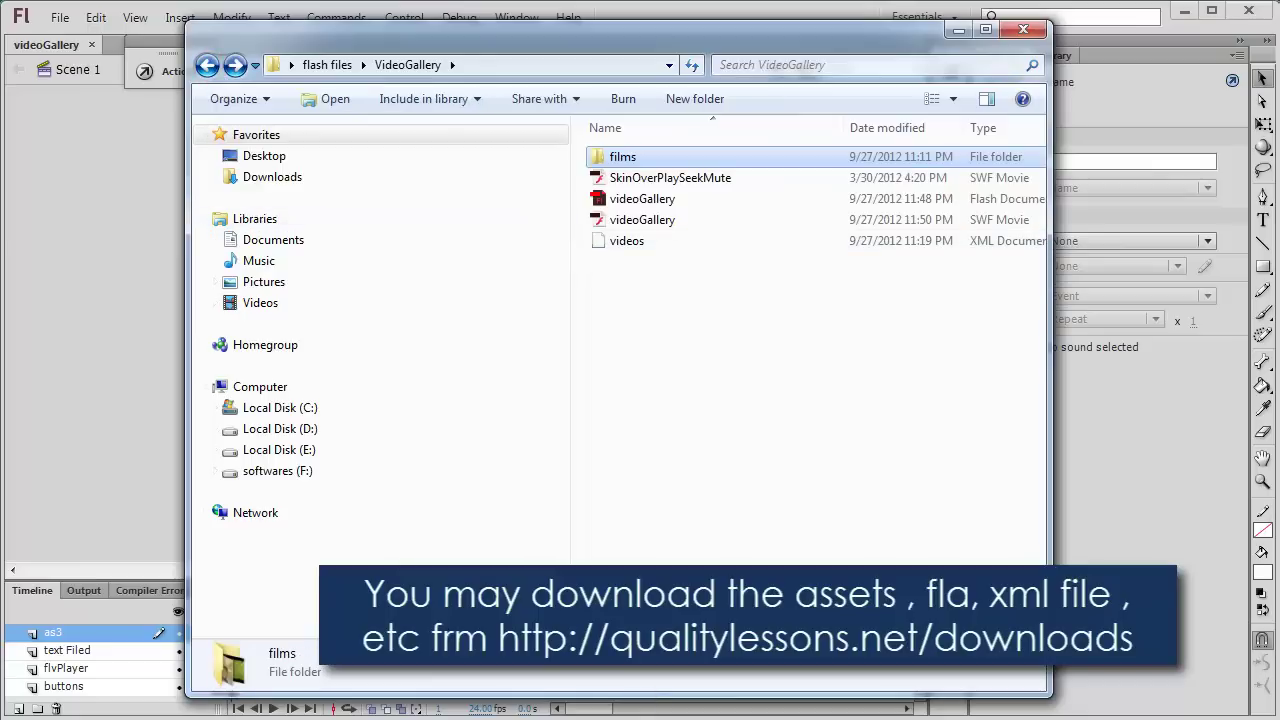
click(618, 243)
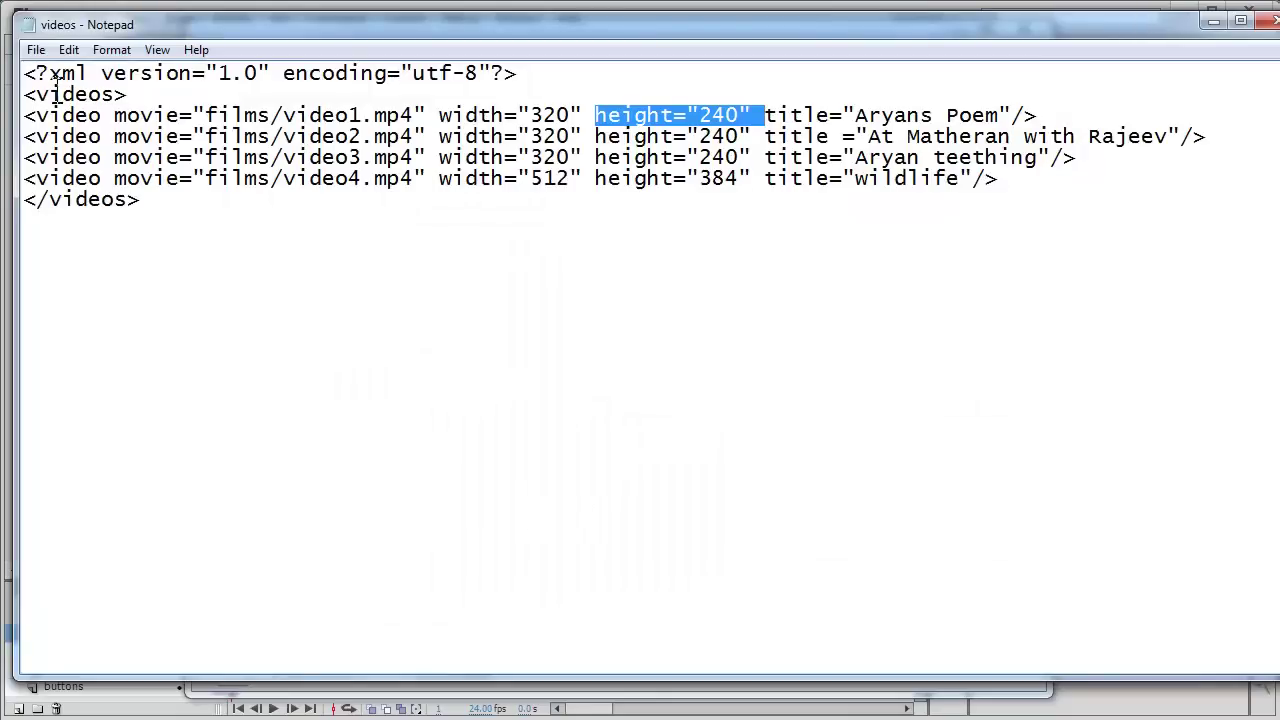
Highlight the XML declaration, videos tags and the first entry's path, width, height and title attributes
drag(60, 73, 127, 95)
double_click(152, 198)
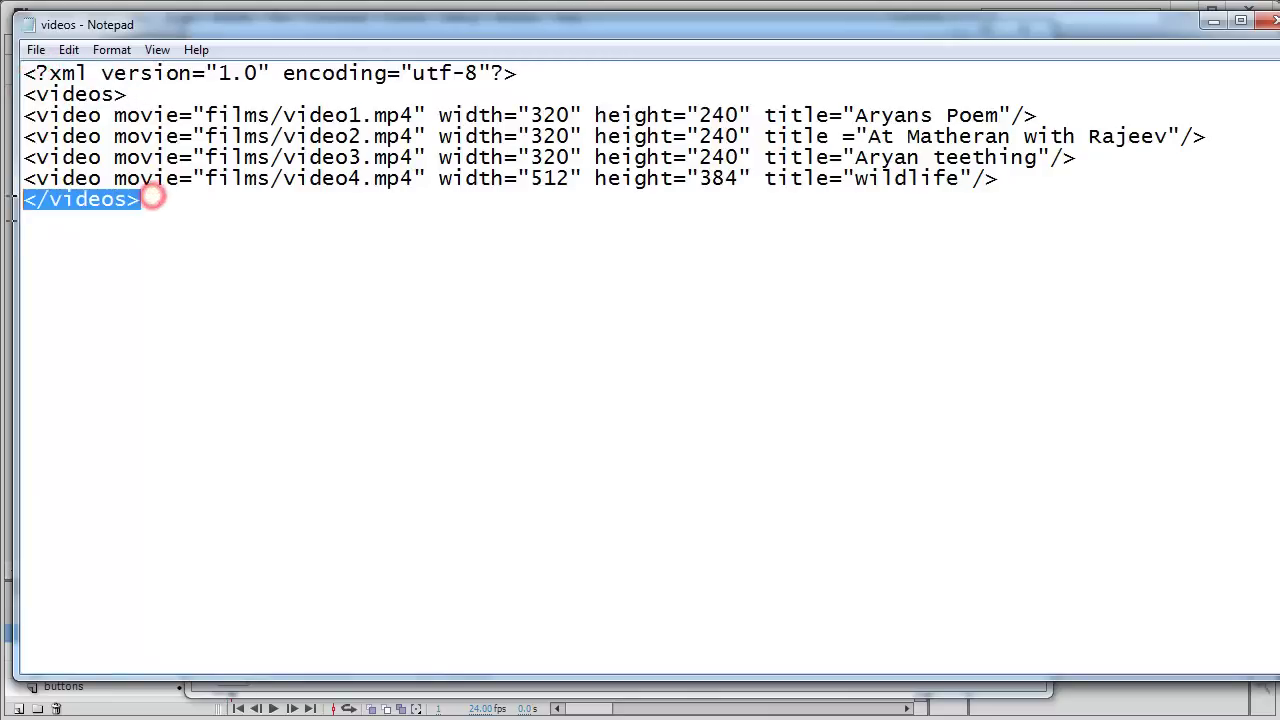
double_click(77, 115)
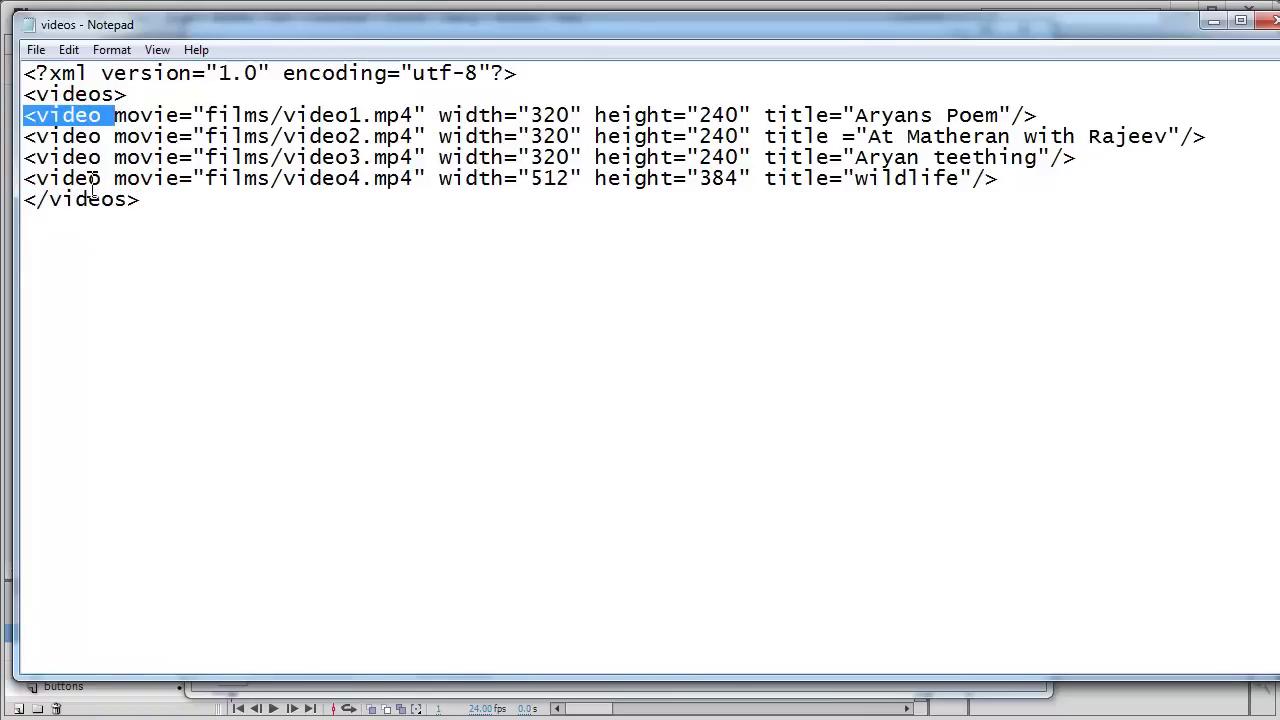
click(153, 115)
double_click(153, 115)
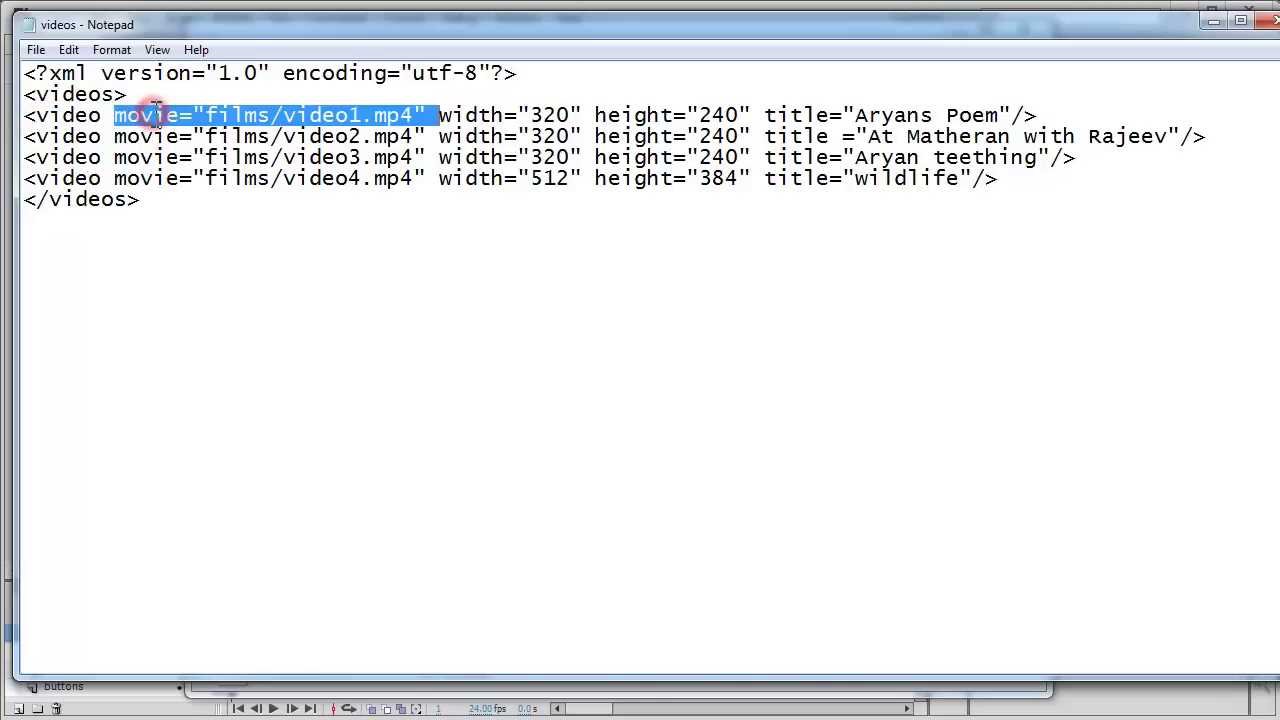
double_click(459, 115)
double_click(612, 112)
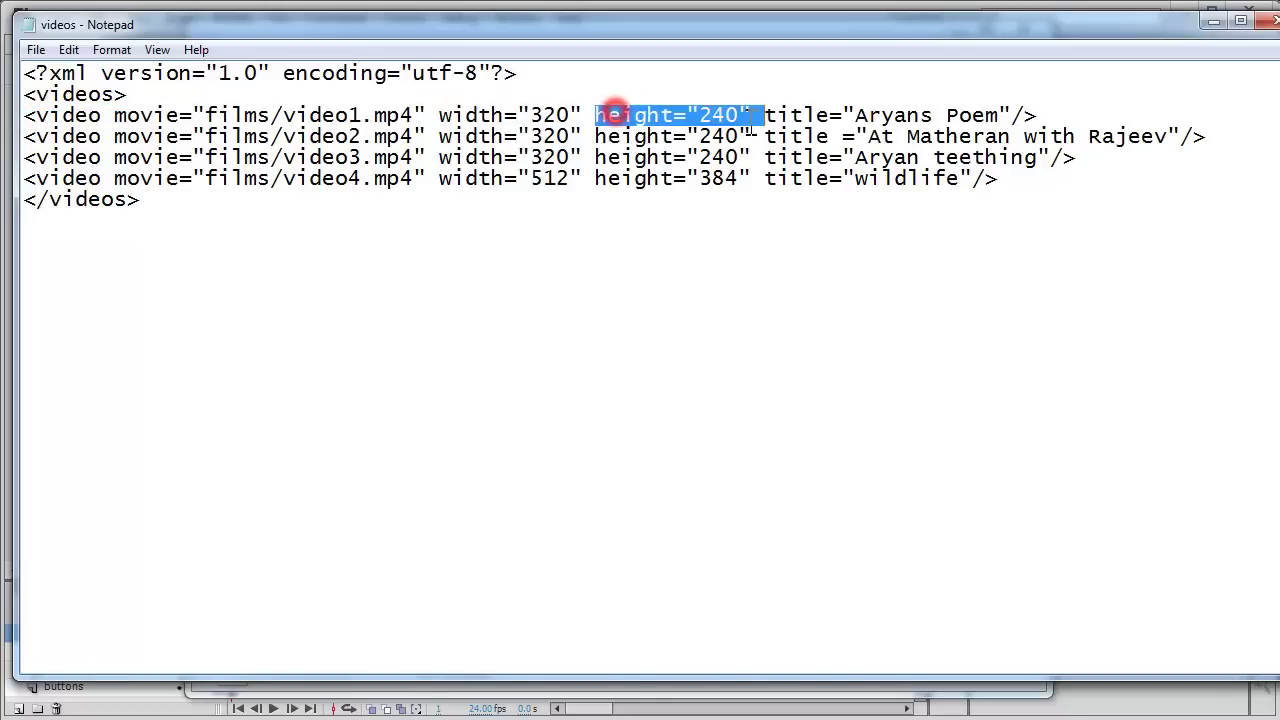
double_click(800, 112)
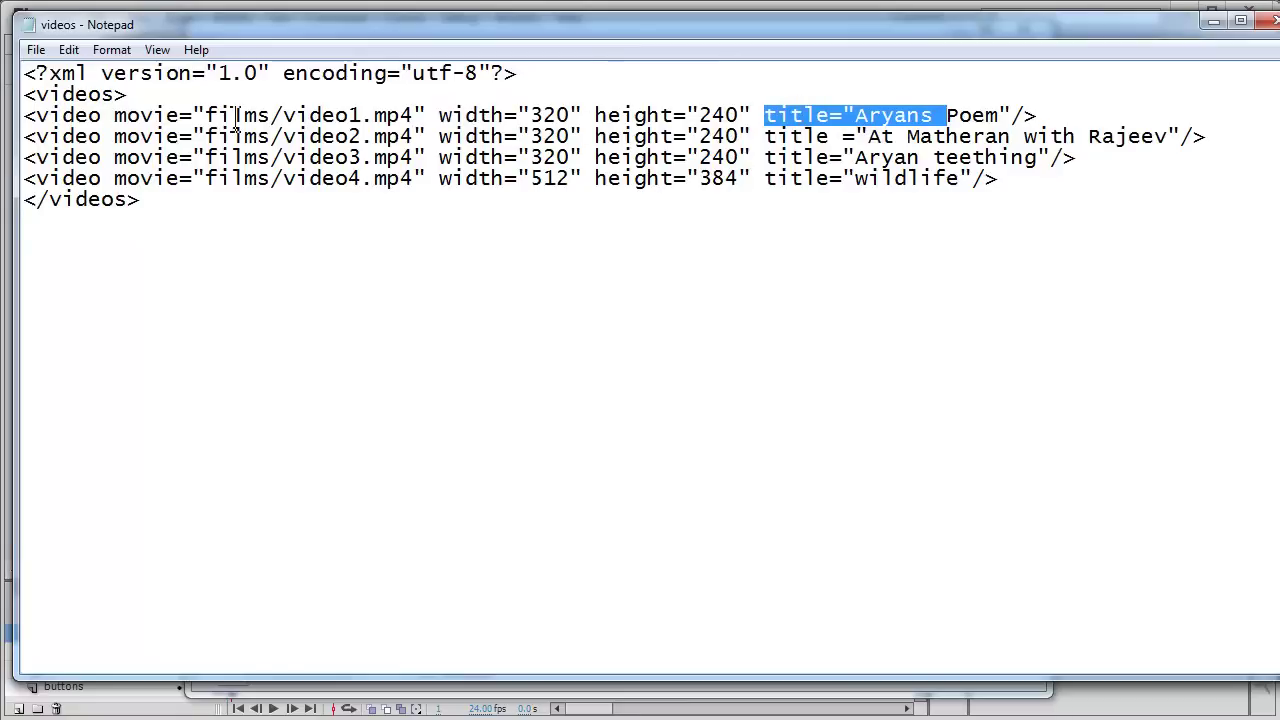
Highlight the first entry's films path, width and title text, then minimize Notepad
drag(208, 114, 306, 115)
double_click(483, 115)
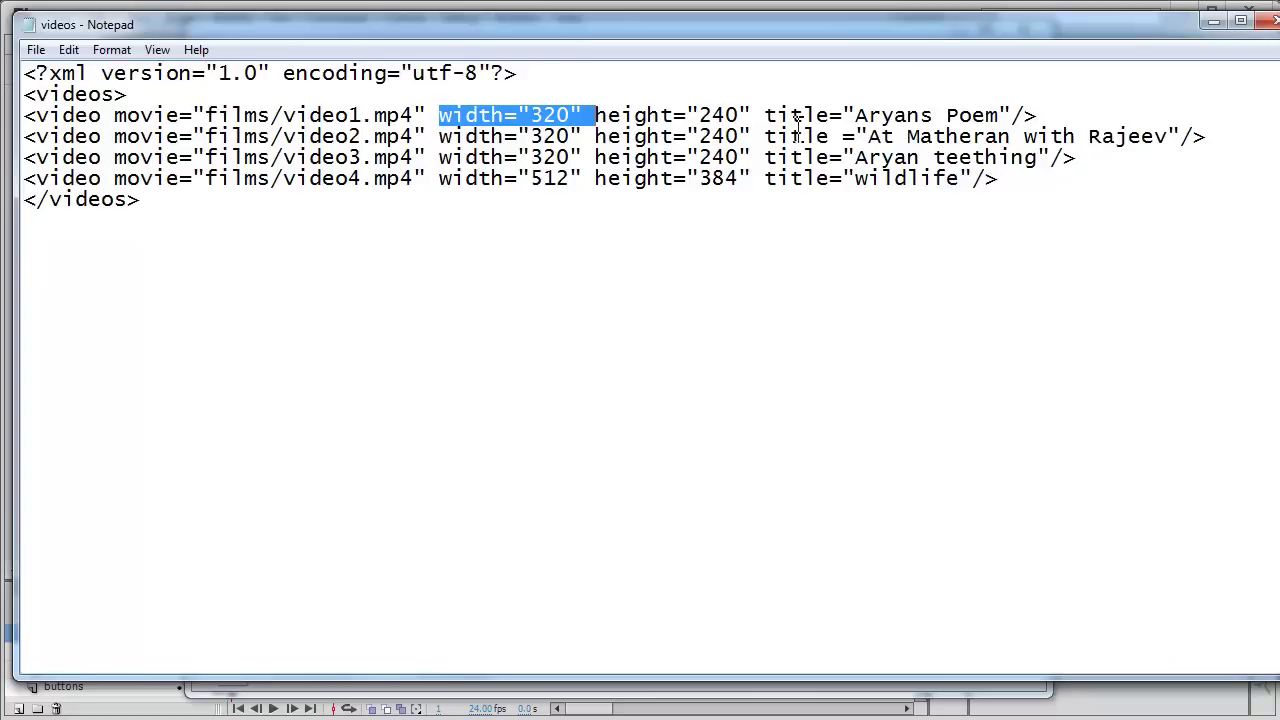
drag(868, 115, 998, 115)
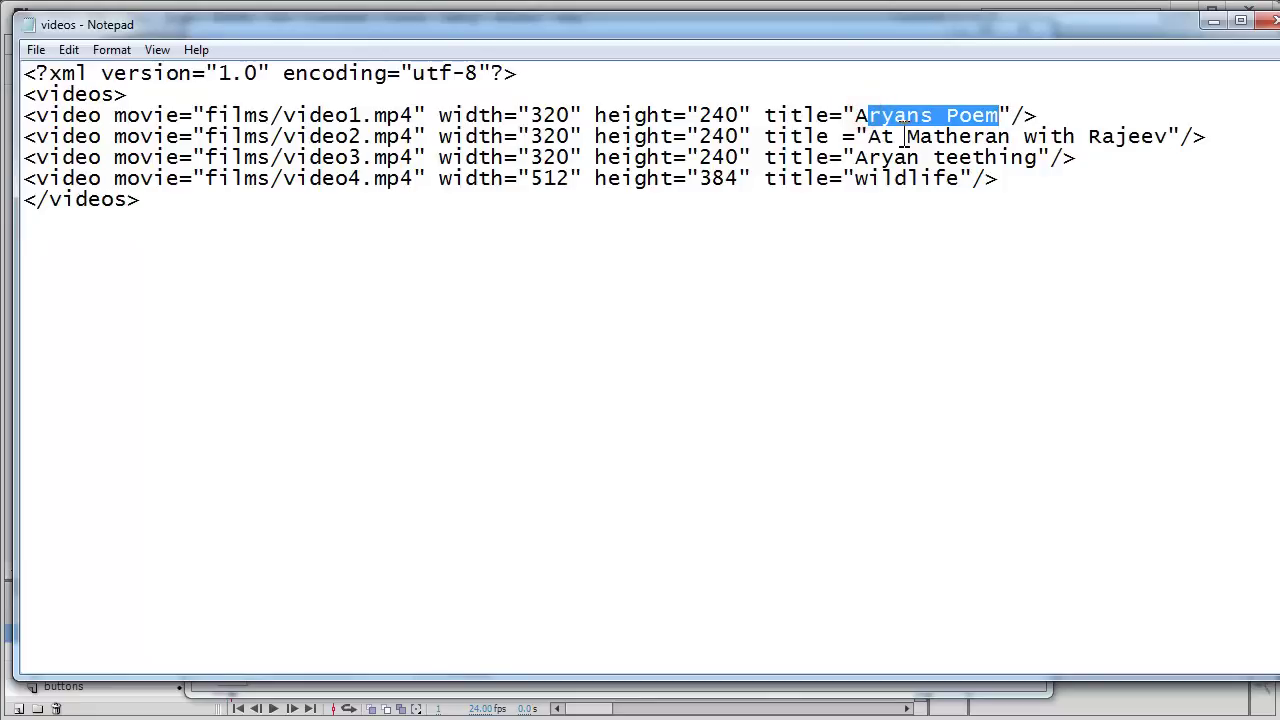
click(1215, 22)
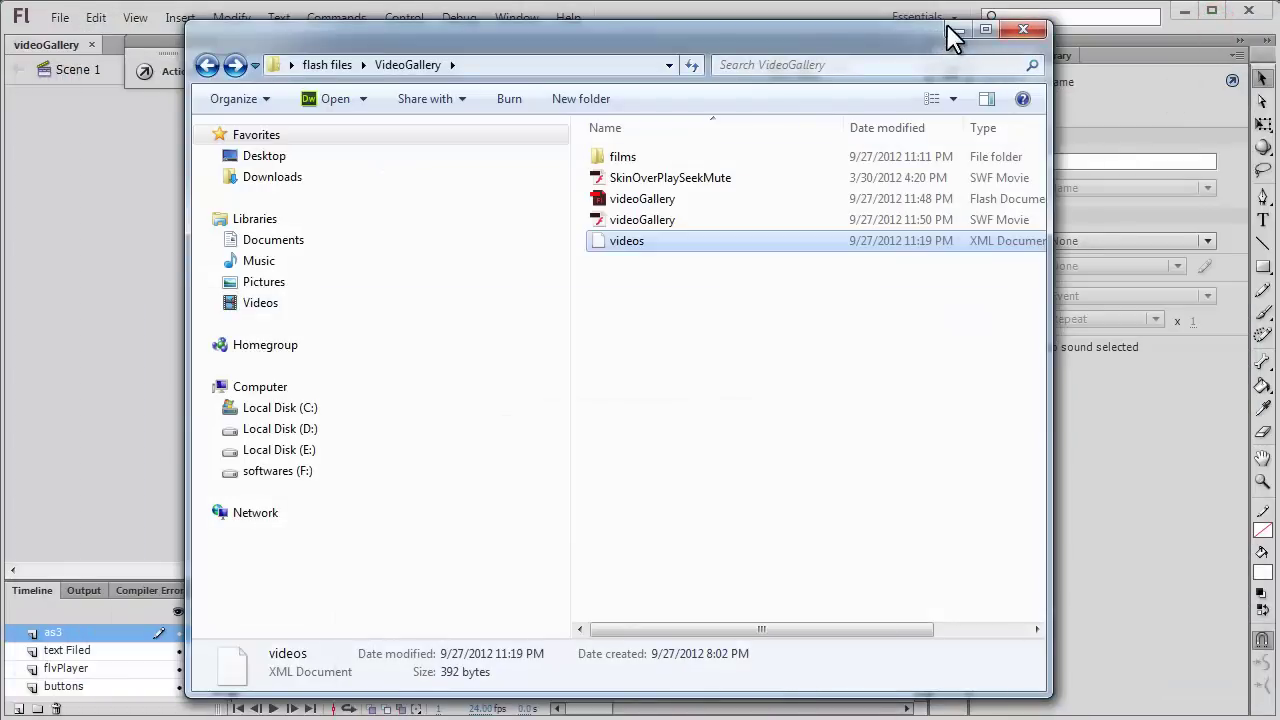
Return to Flash, test the movie, advance to the fourth video, wildlife, and close the preview
click(952, 30)
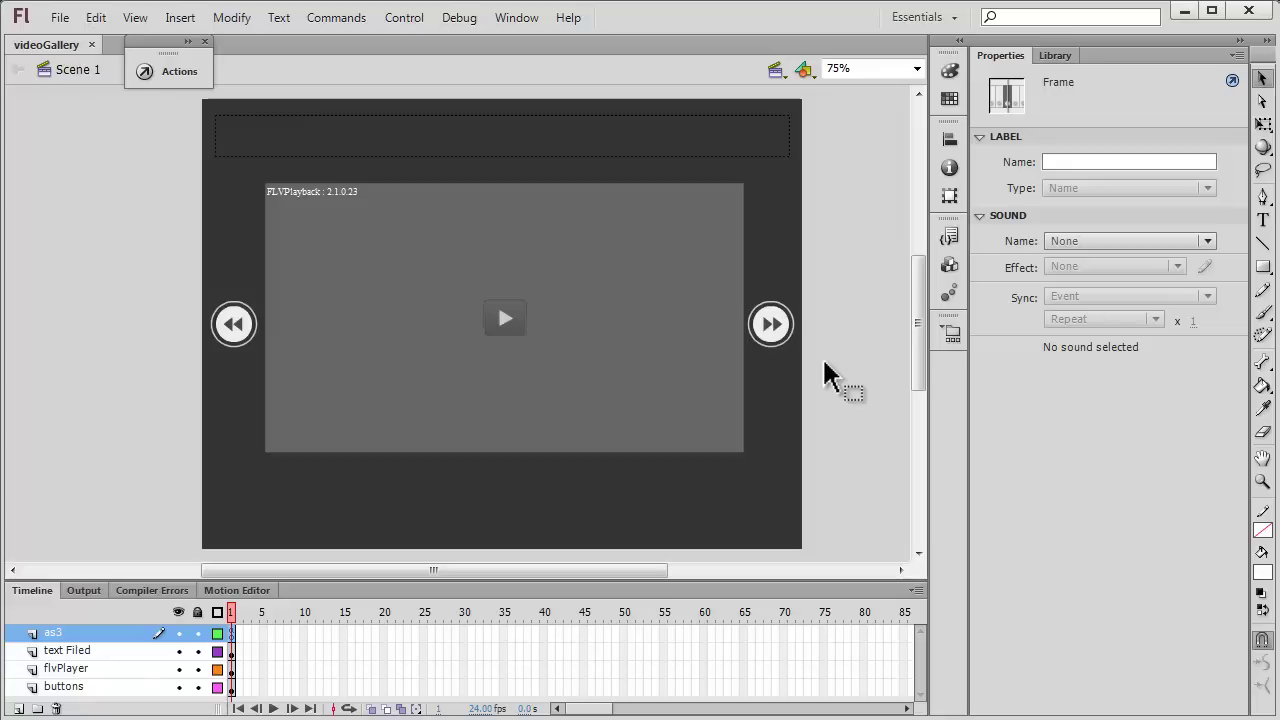
key(ctrl+Return)
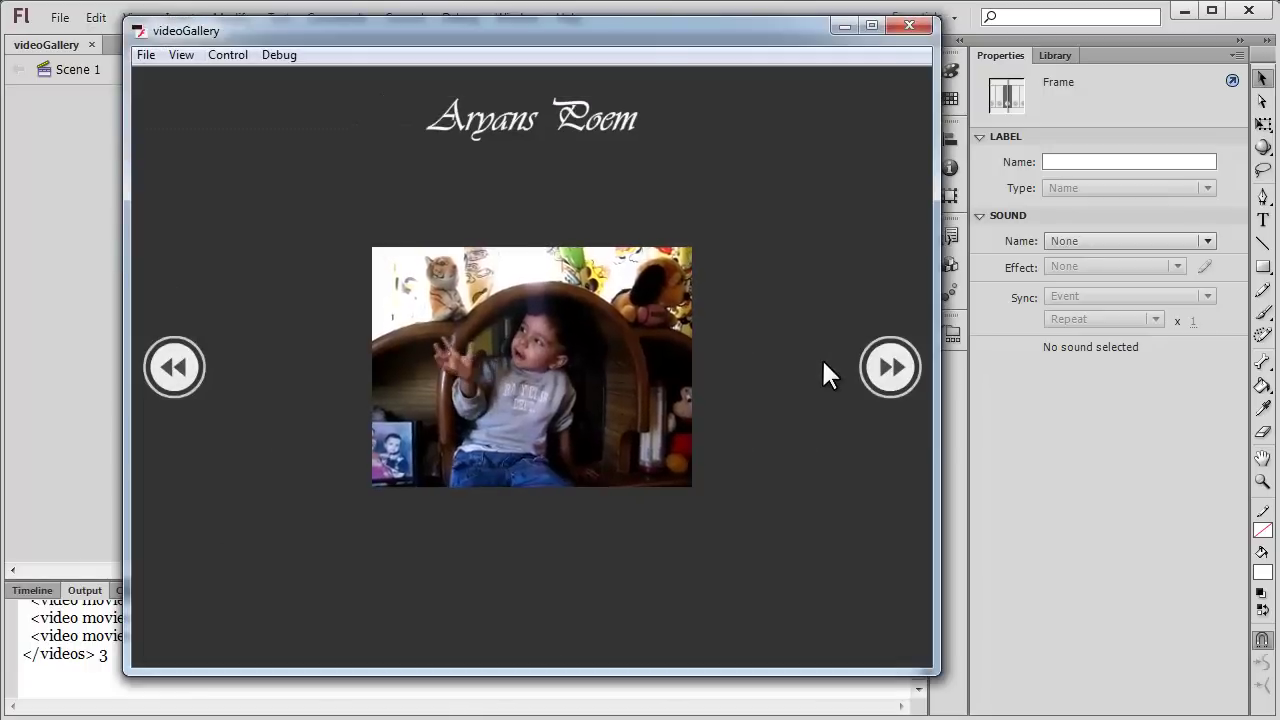
click(897, 388)
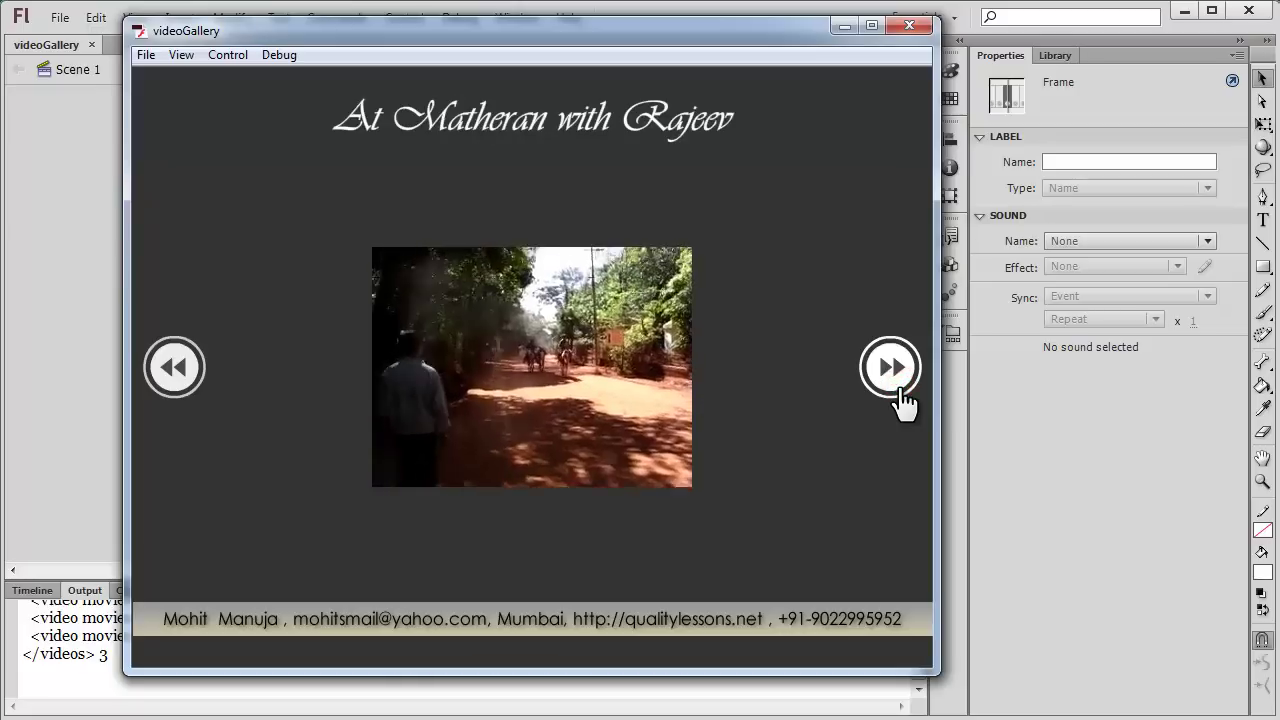
click(890, 370)
click(890, 370)
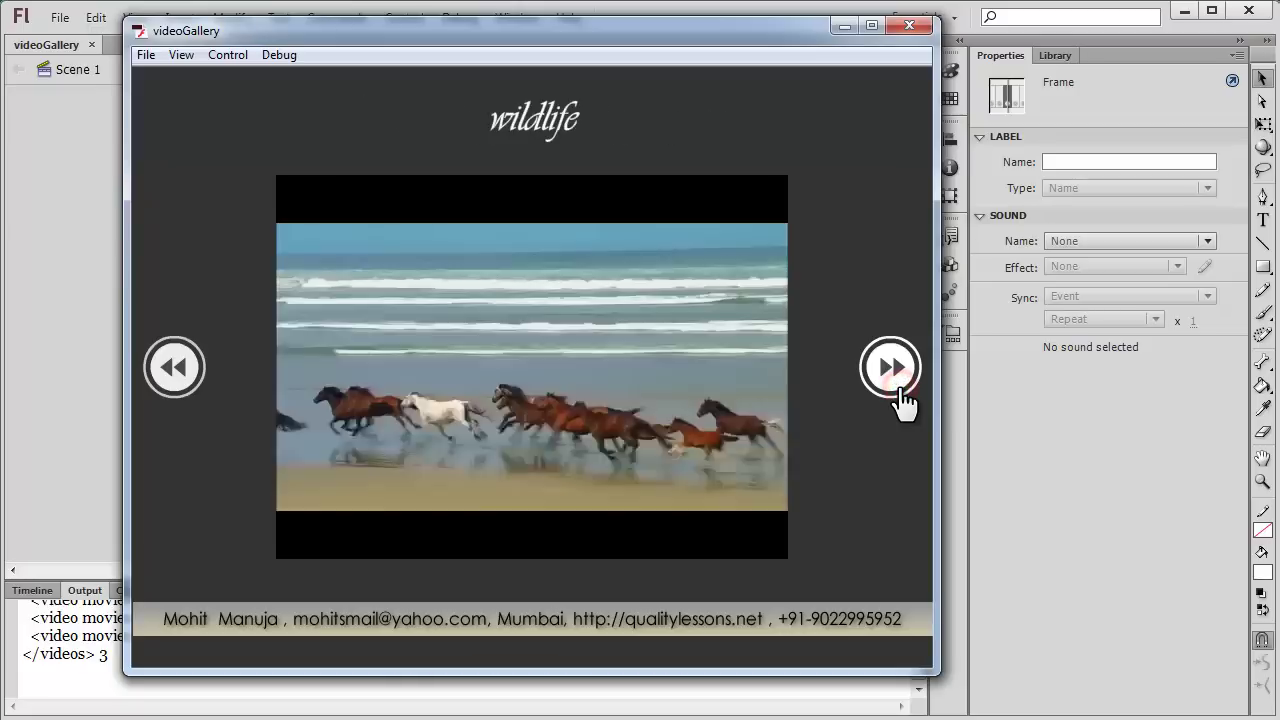
click(922, 24)
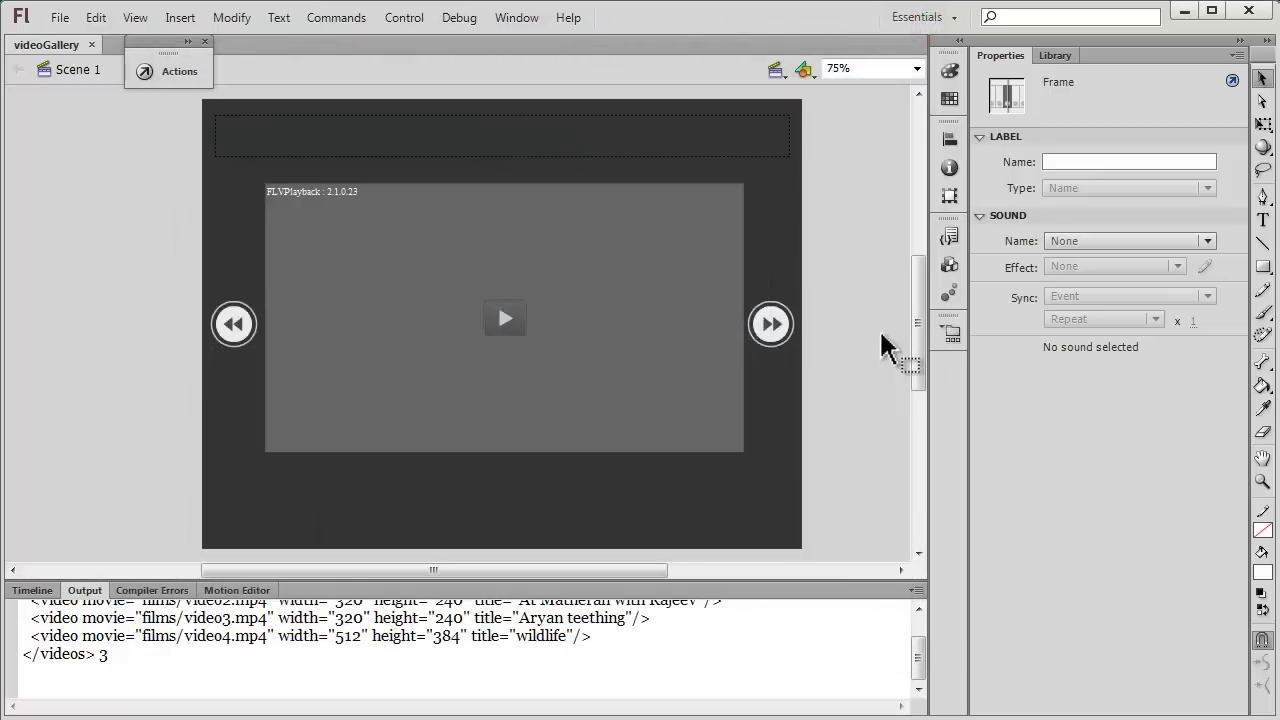